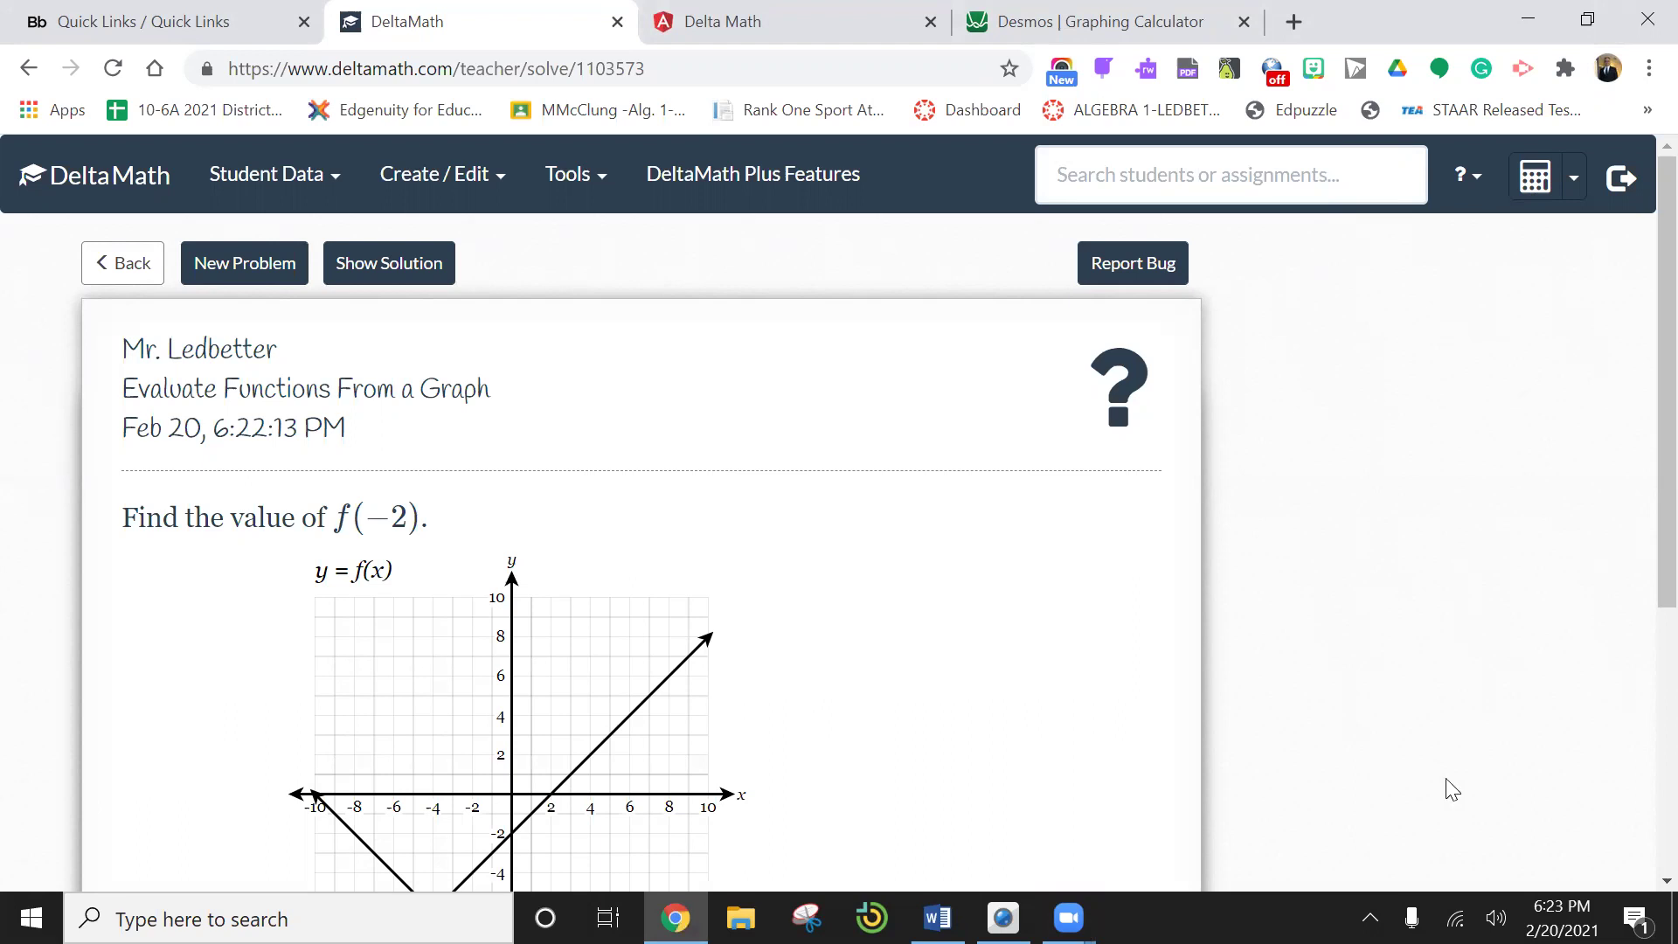
Go from the assignment's Overview to Skills and start Evaluate Functions From a Graph practice
left_click(132, 263)
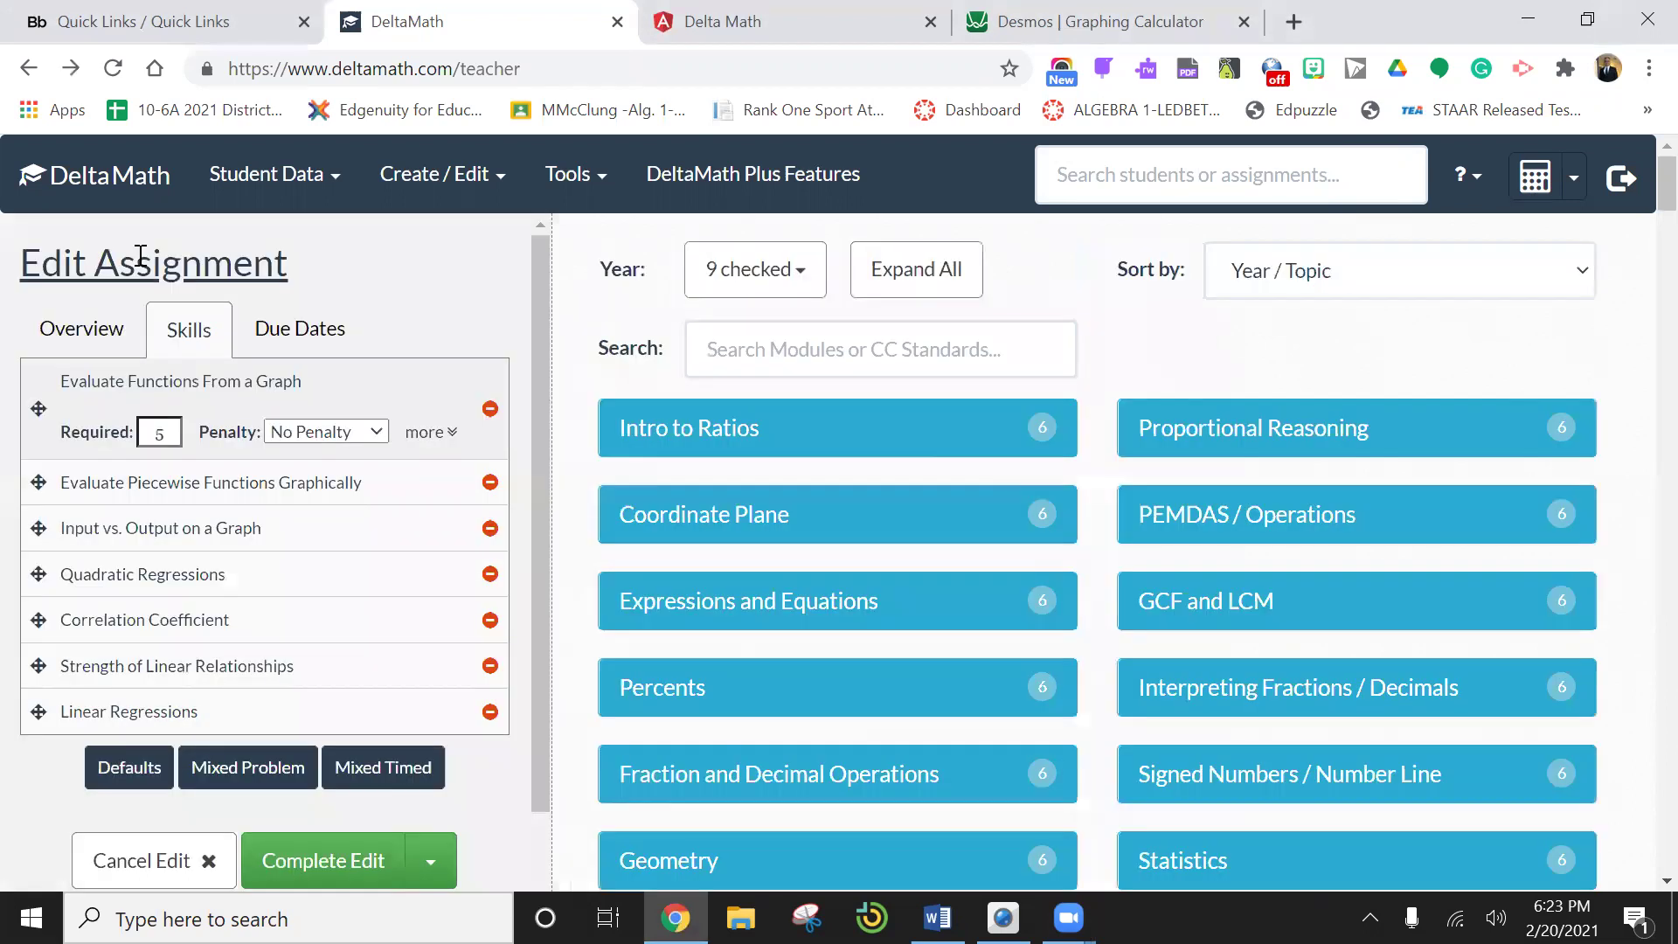
left_click(95, 334)
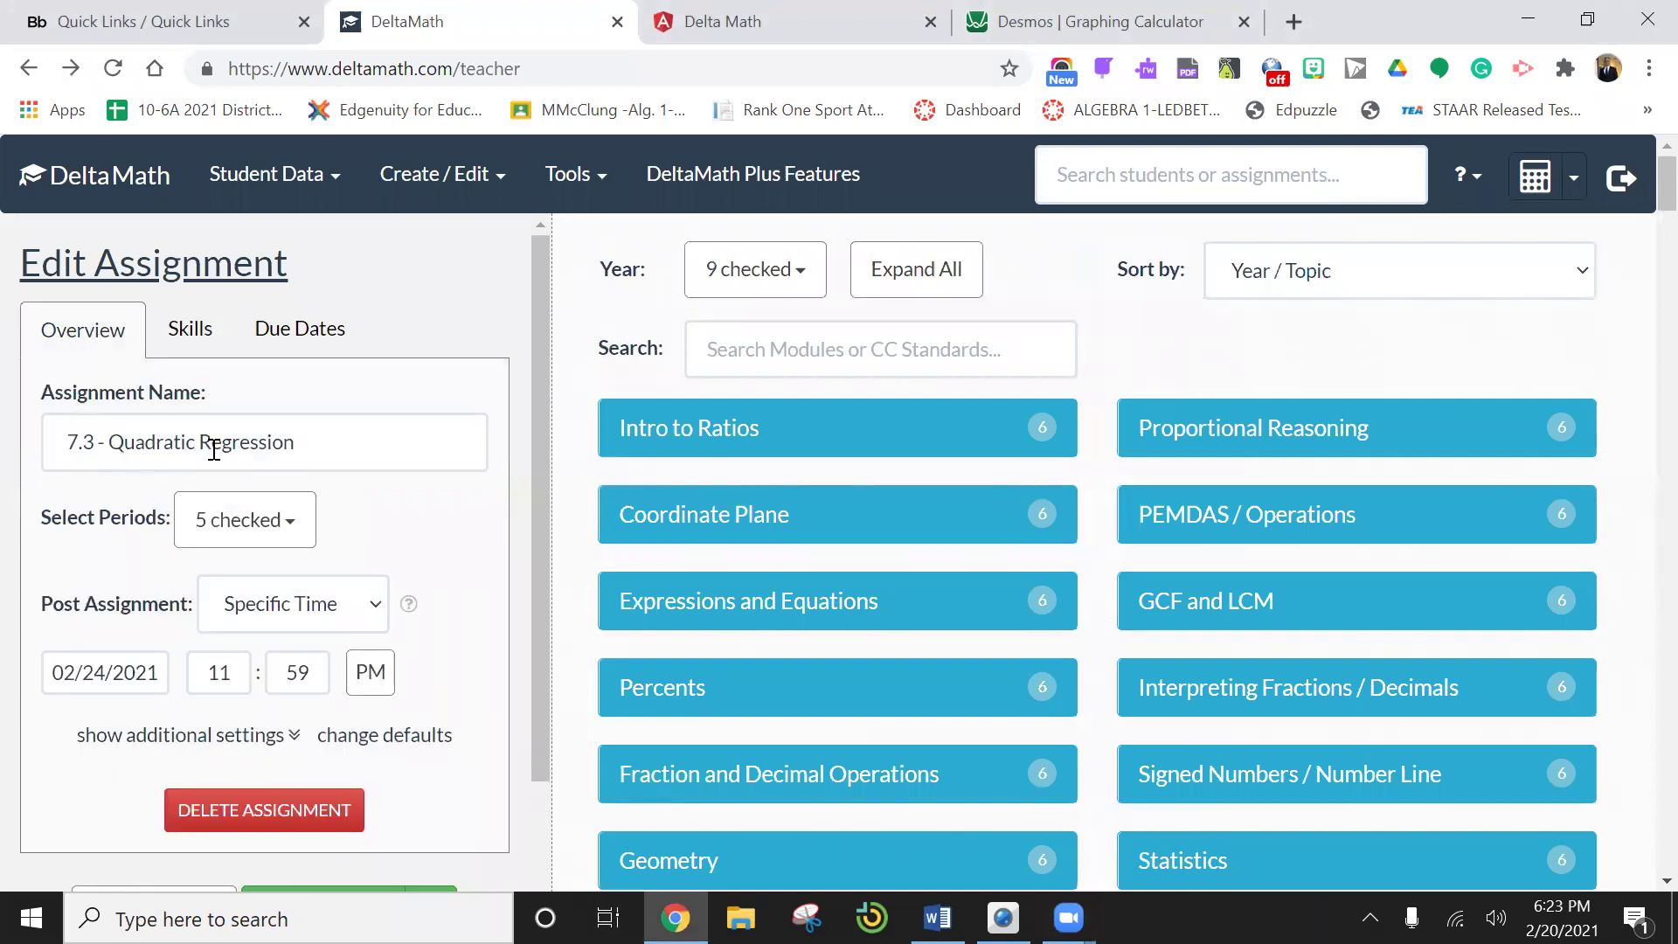
left_click(195, 341)
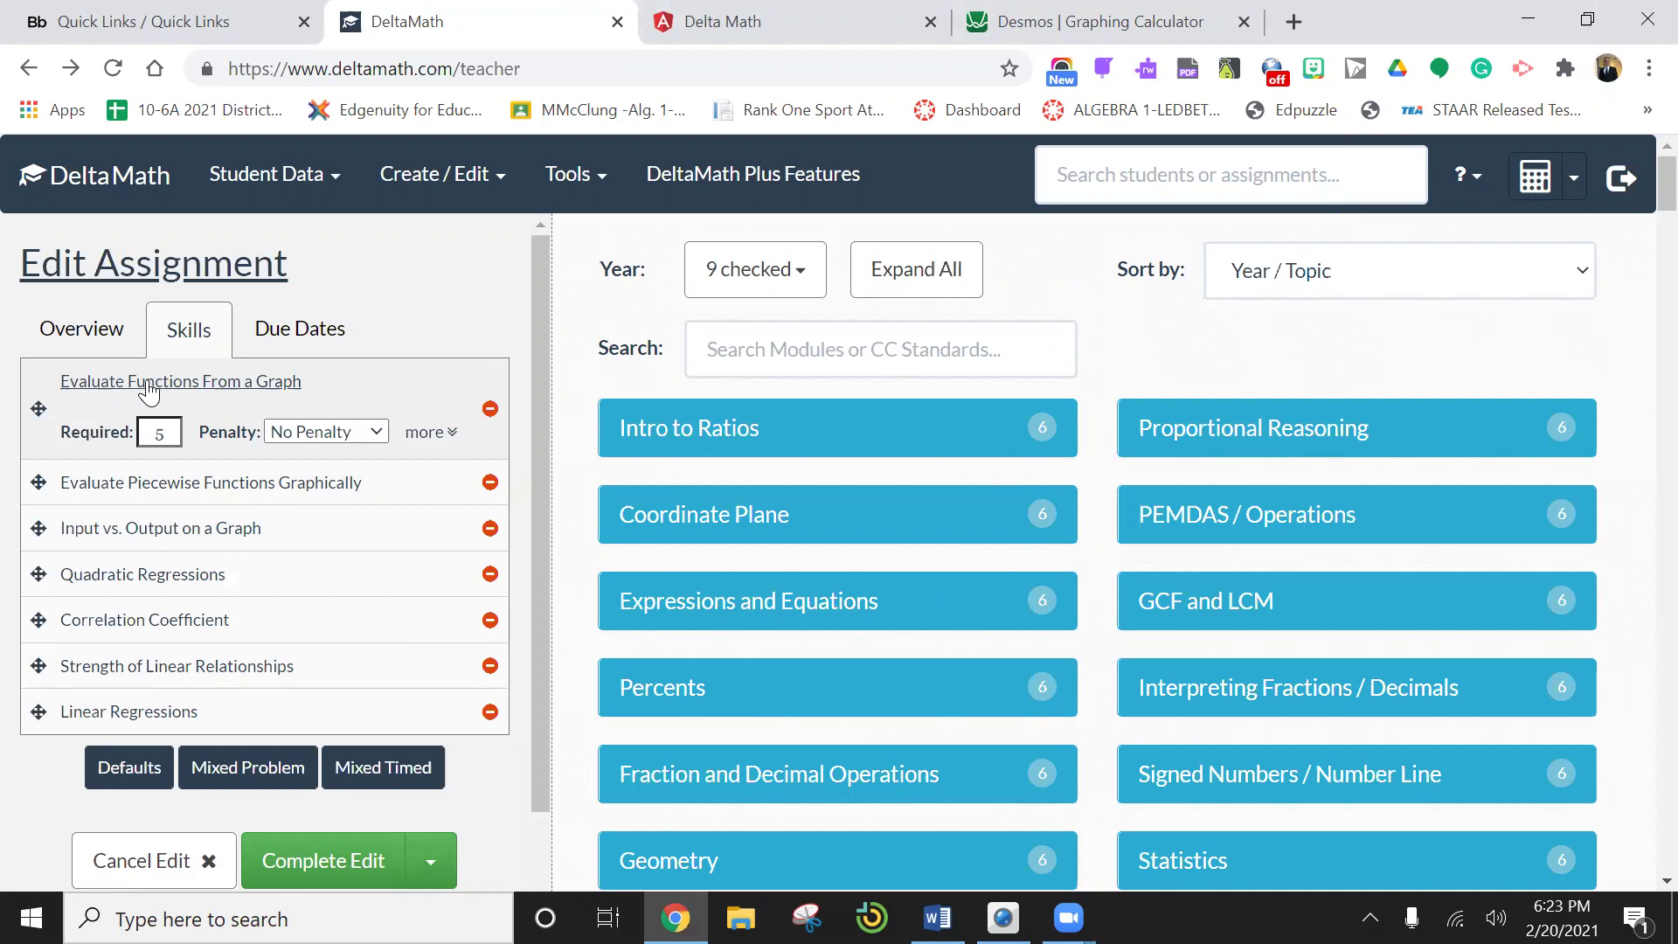
left_click(148, 392)
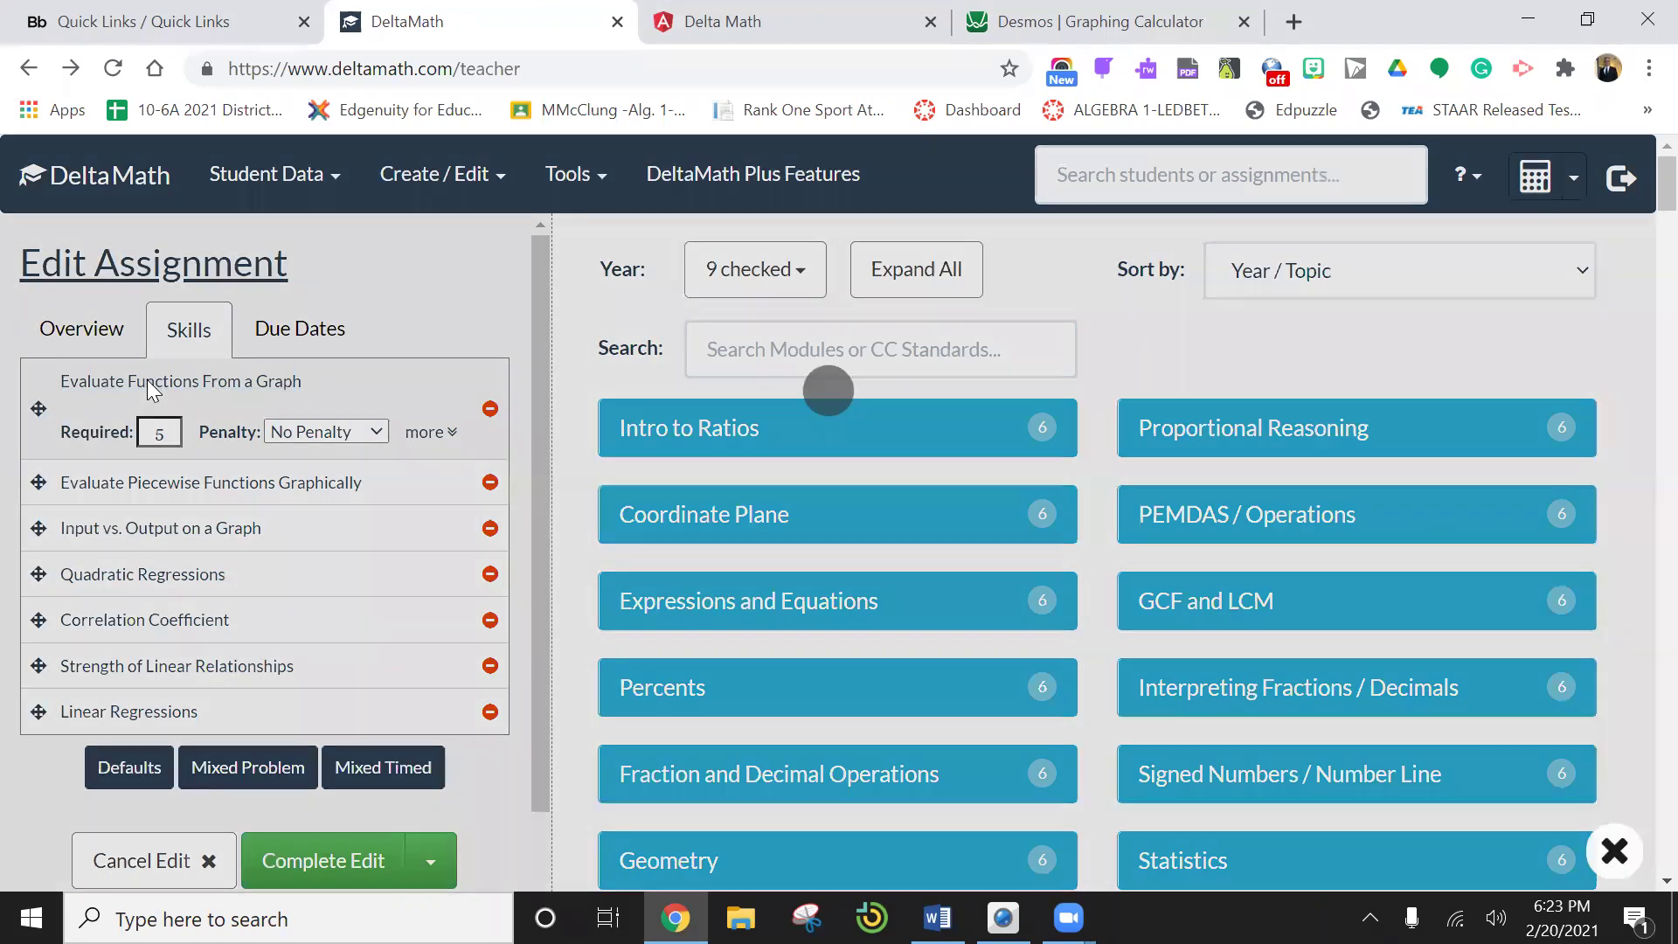
scroll(847, 596, "down", 2)
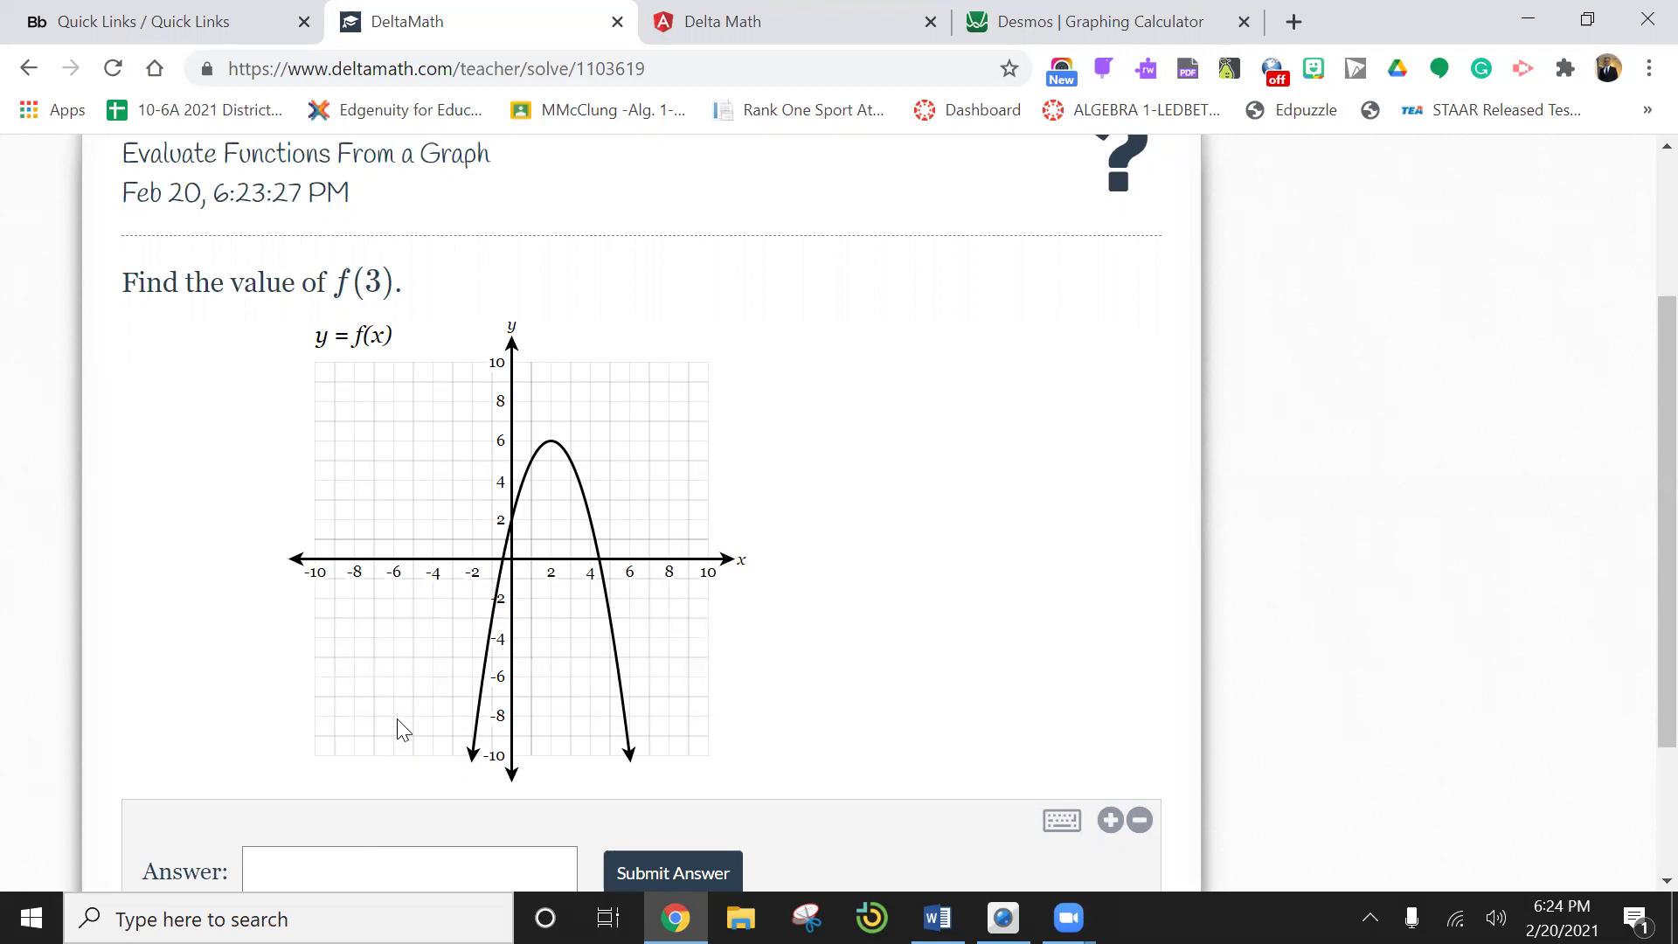
scroll(398, 722, "down", 2)
Submit 5 as the value of f(3), confirm it, and load the next problem
left_click(368, 667)
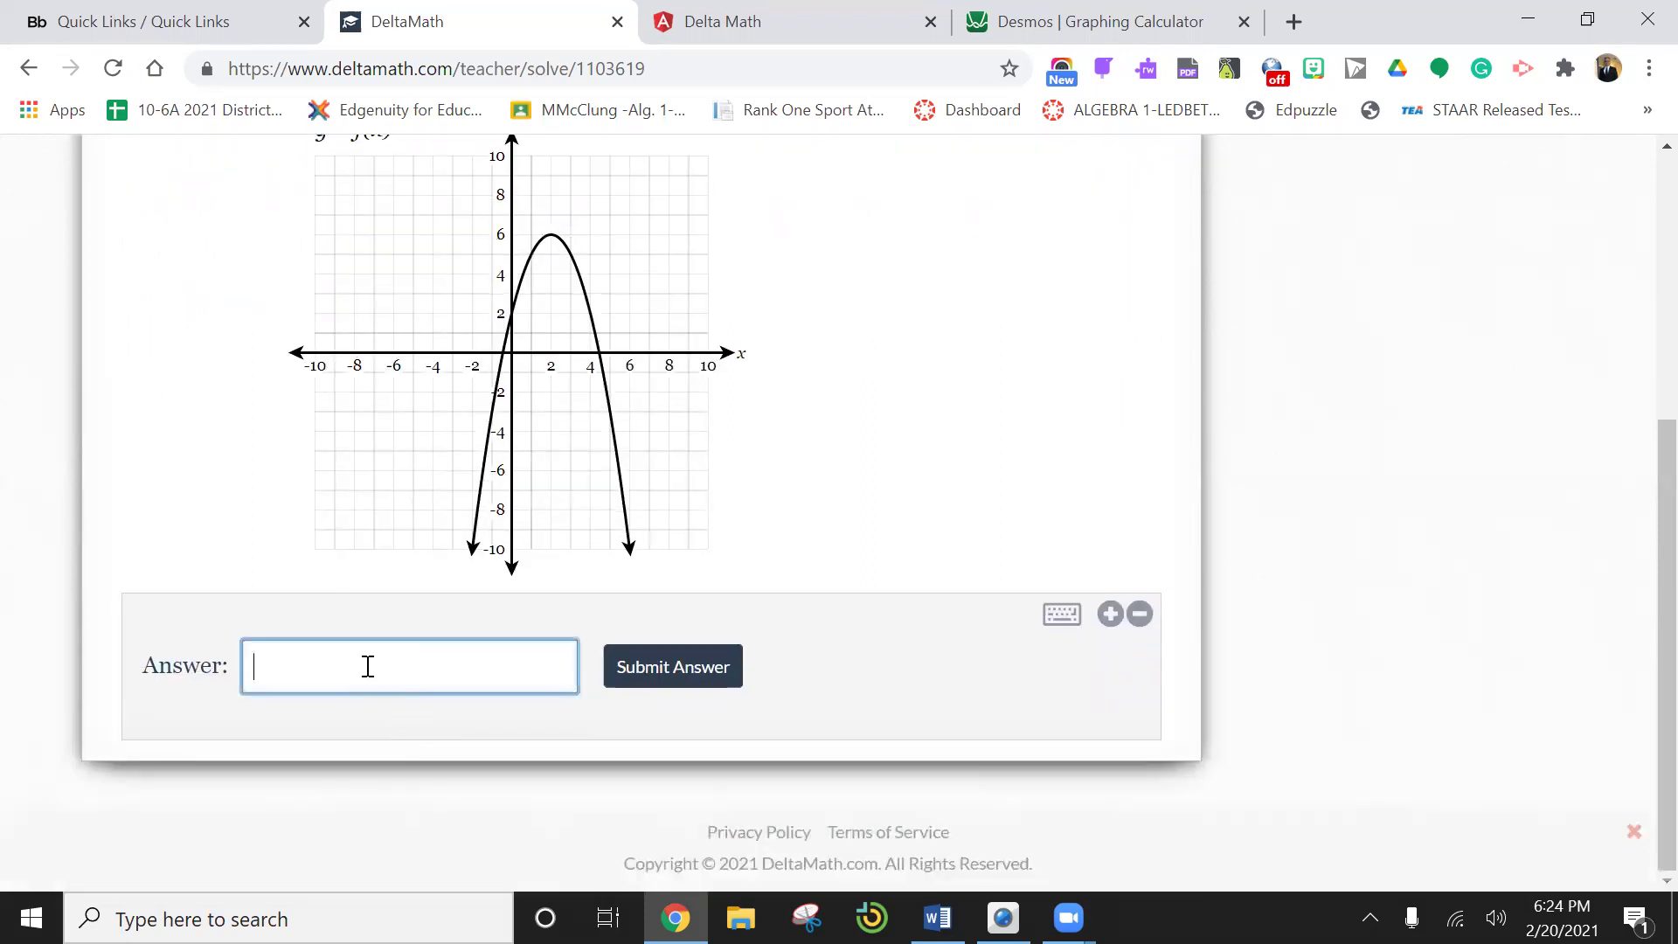
type("5")
left_click(666, 664)
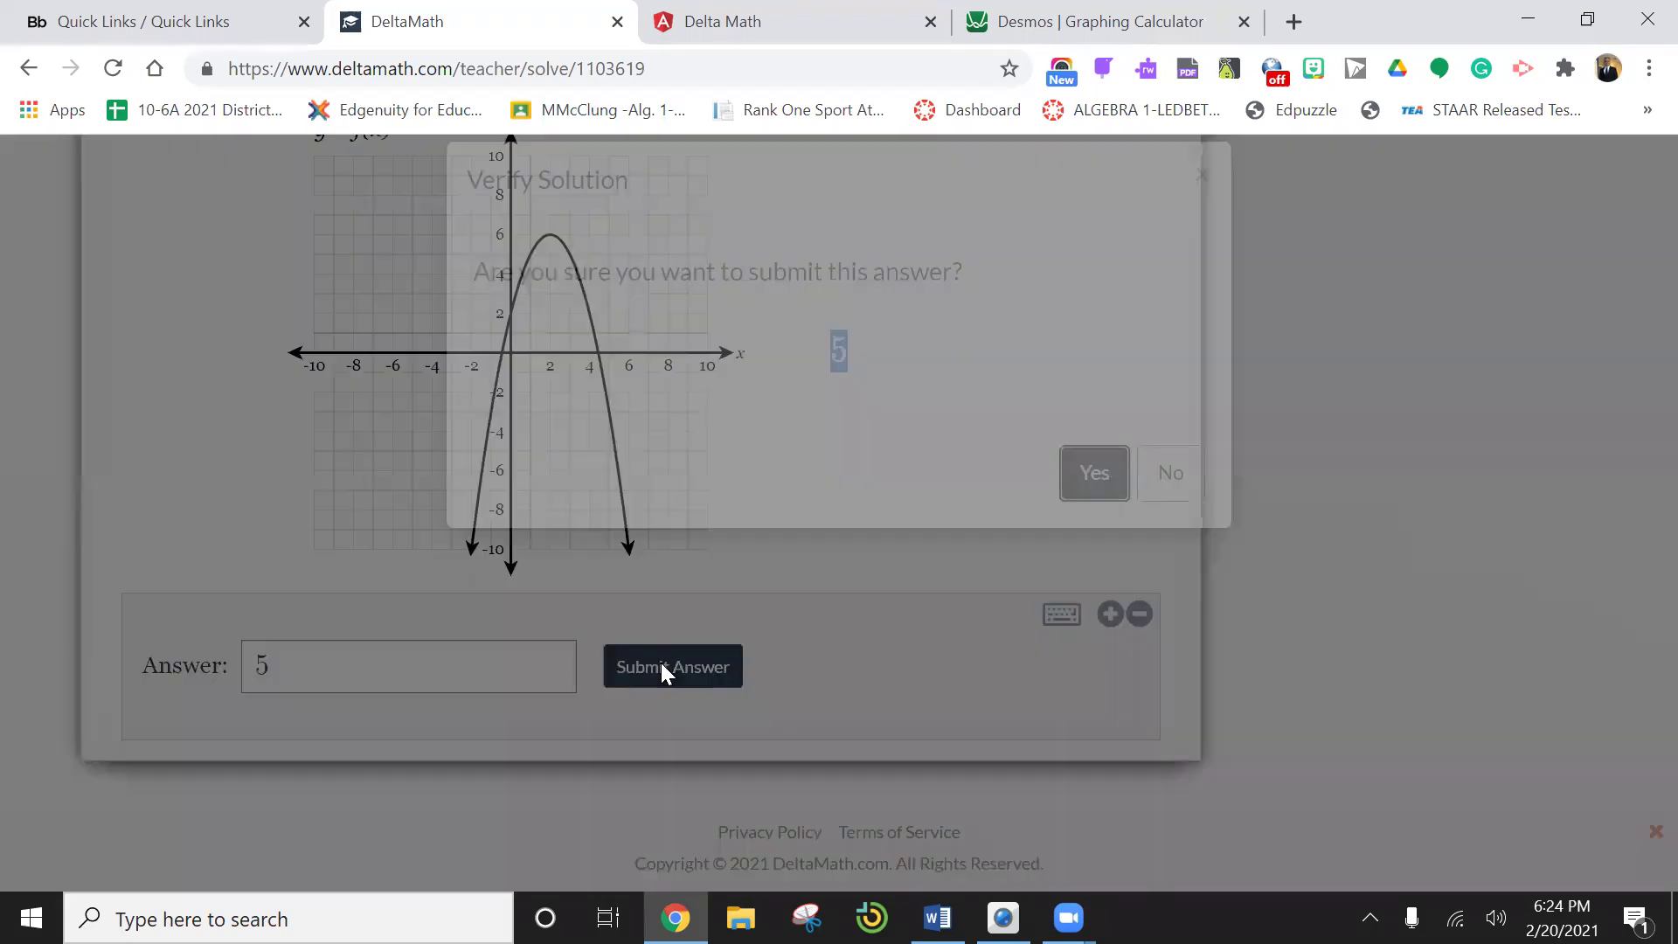
left_click(1094, 508)
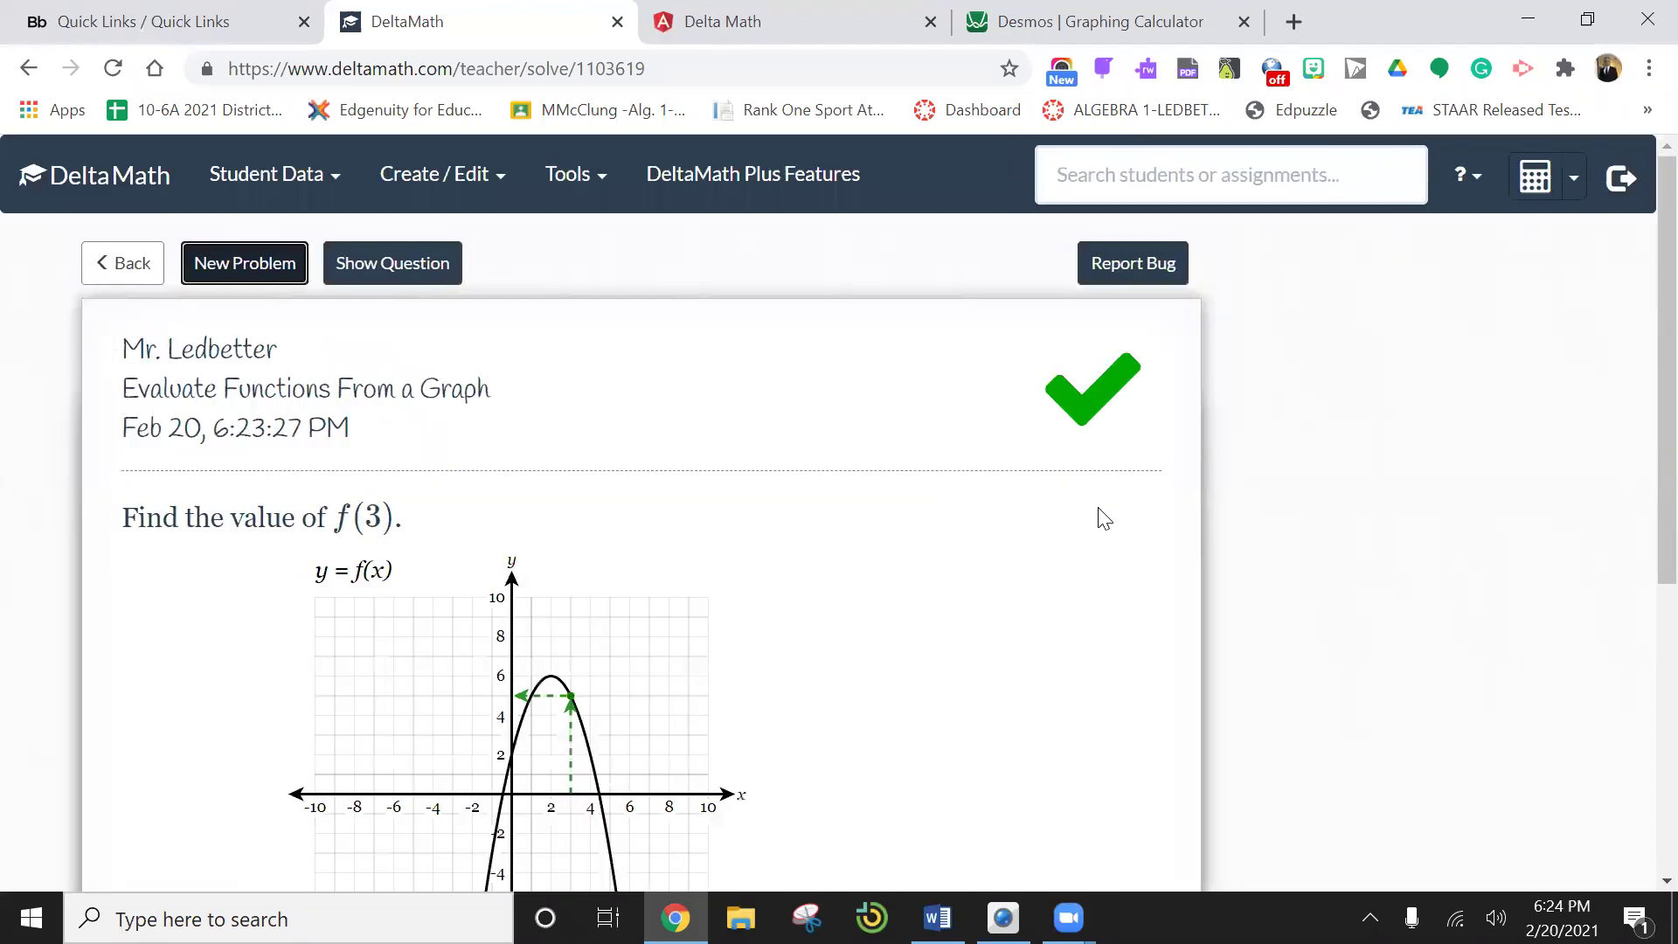
scroll(684, 612, "down", 2)
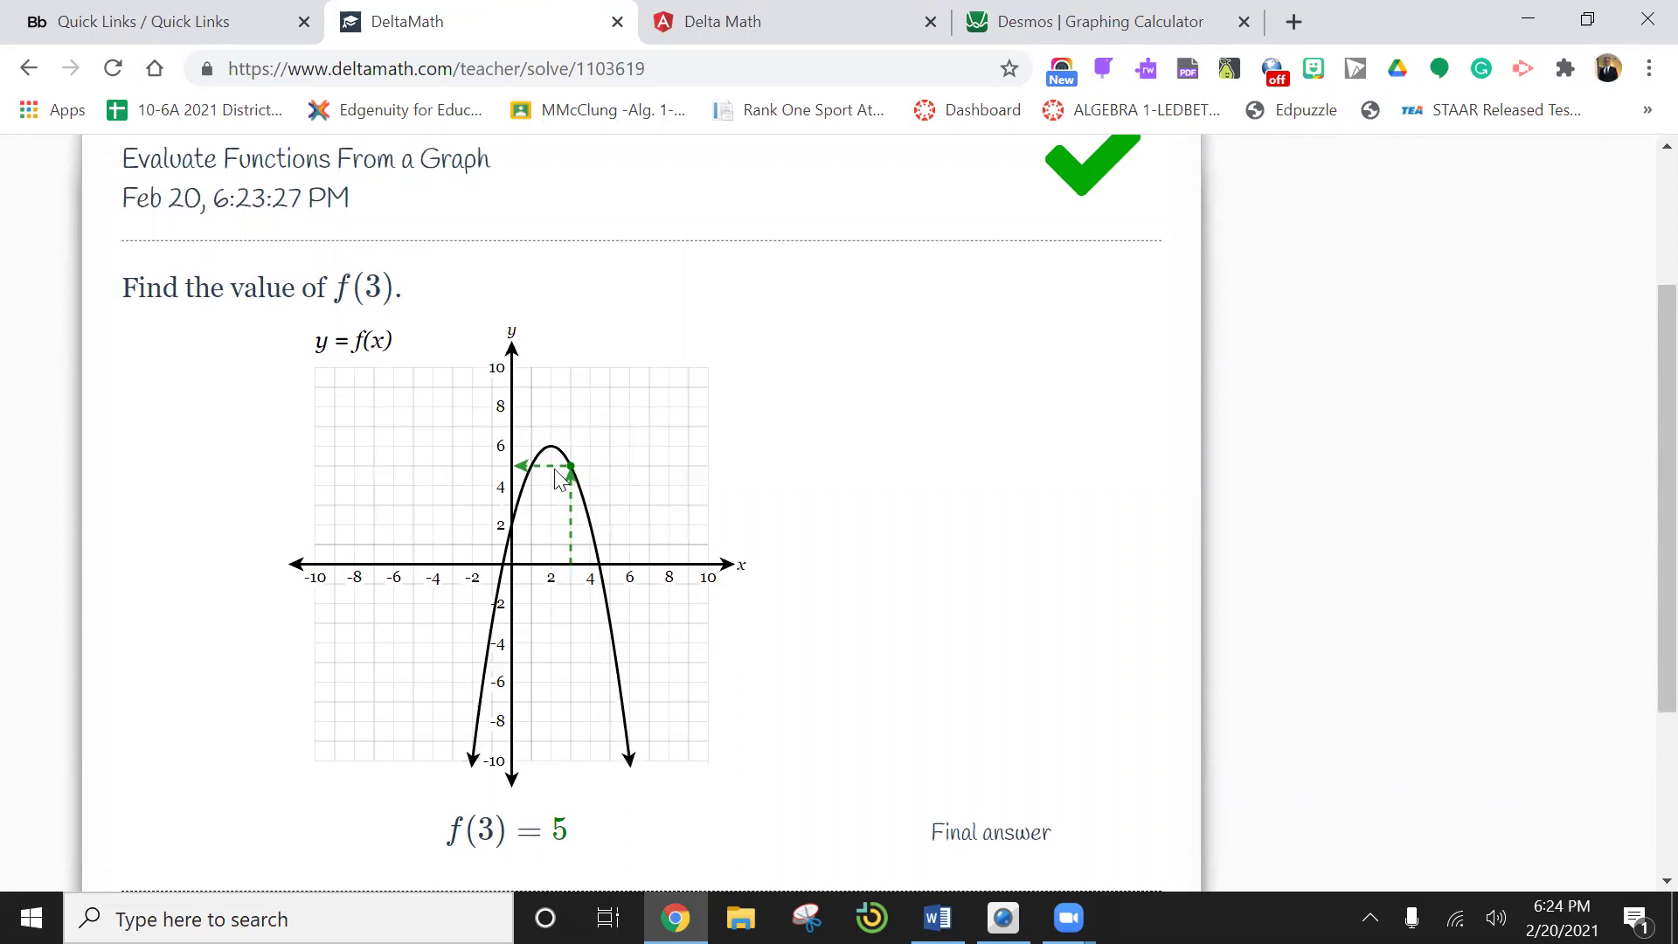
scroll(681, 639, "up", 2)
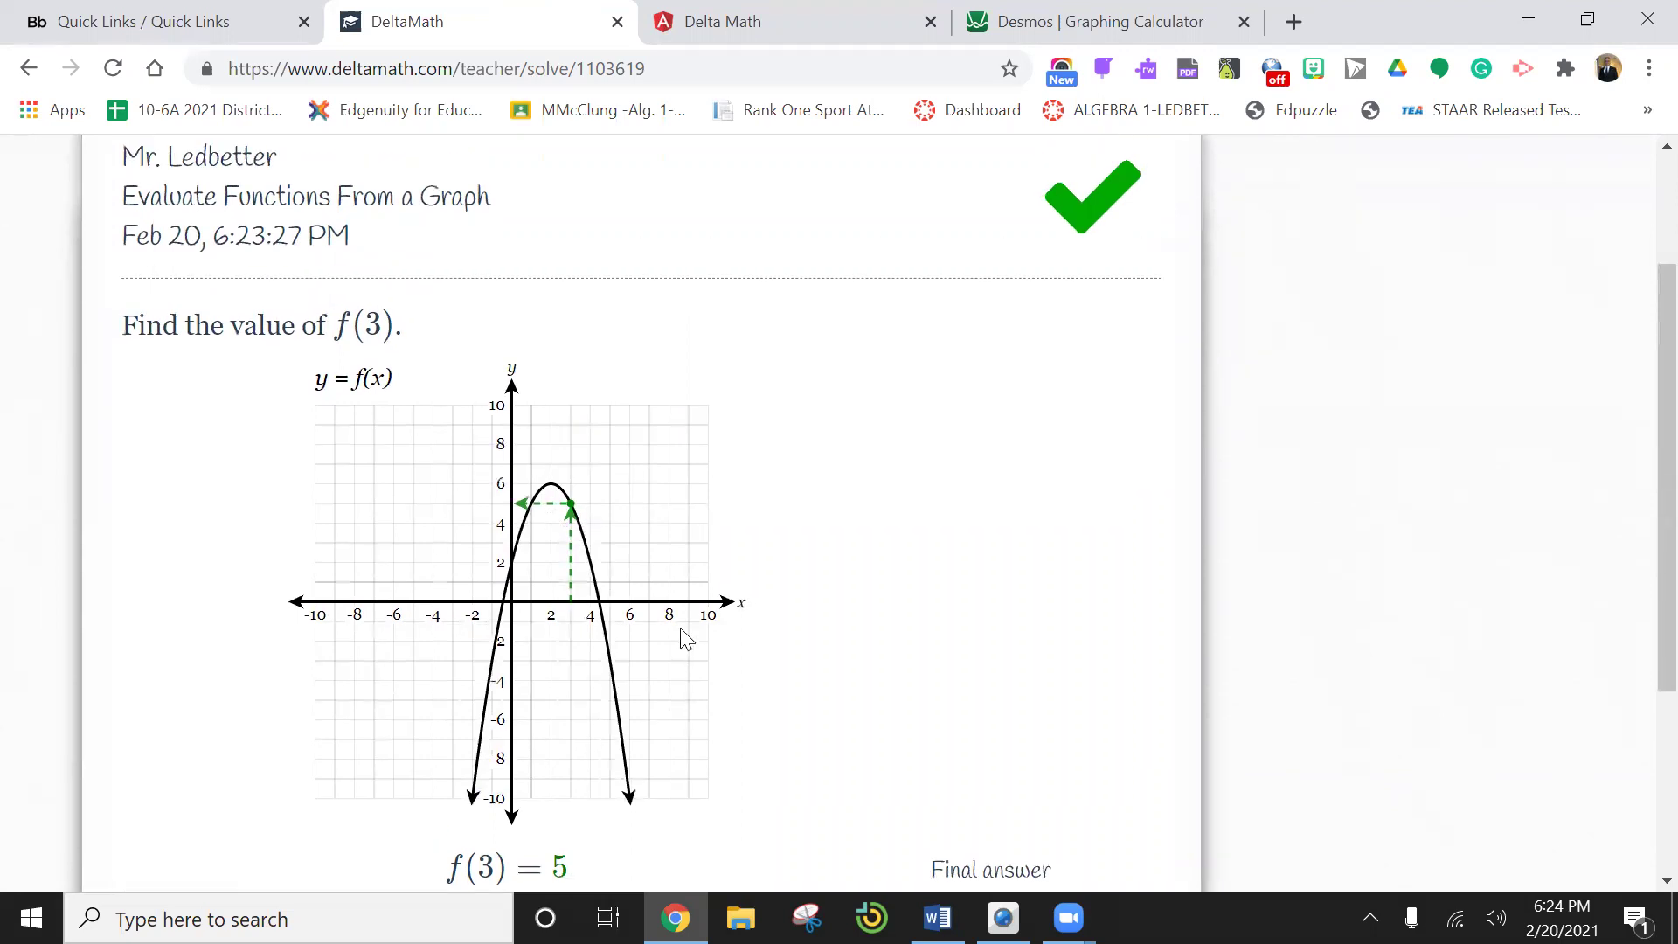
left_click(259, 278)
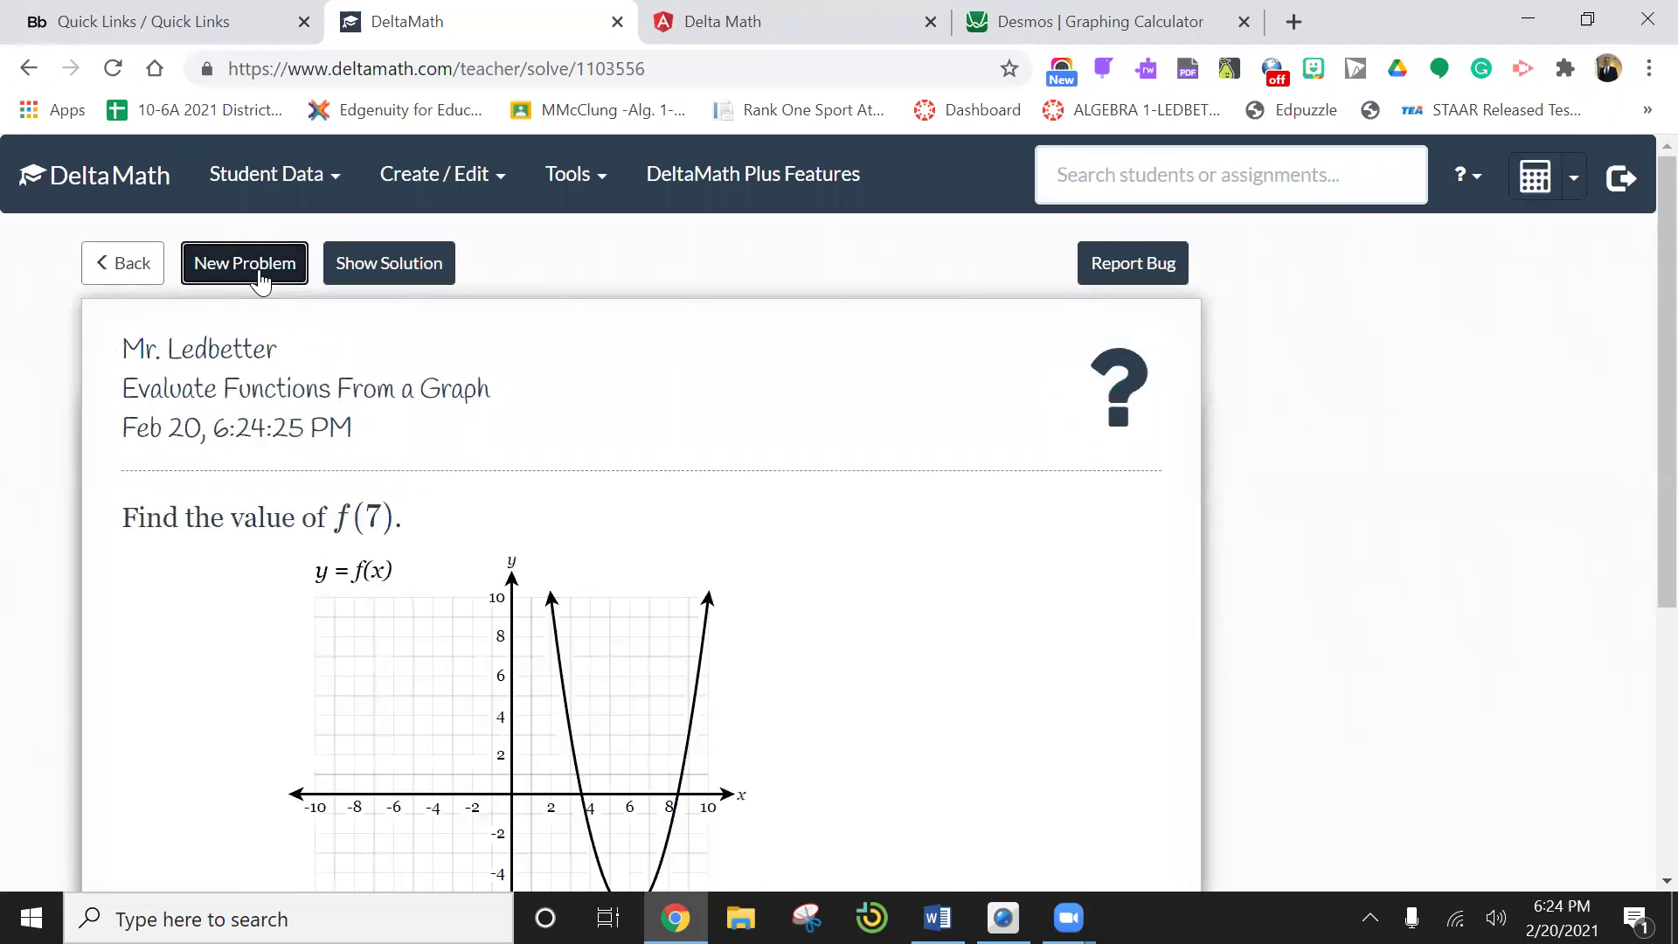
scroll(414, 551, "down", 3)
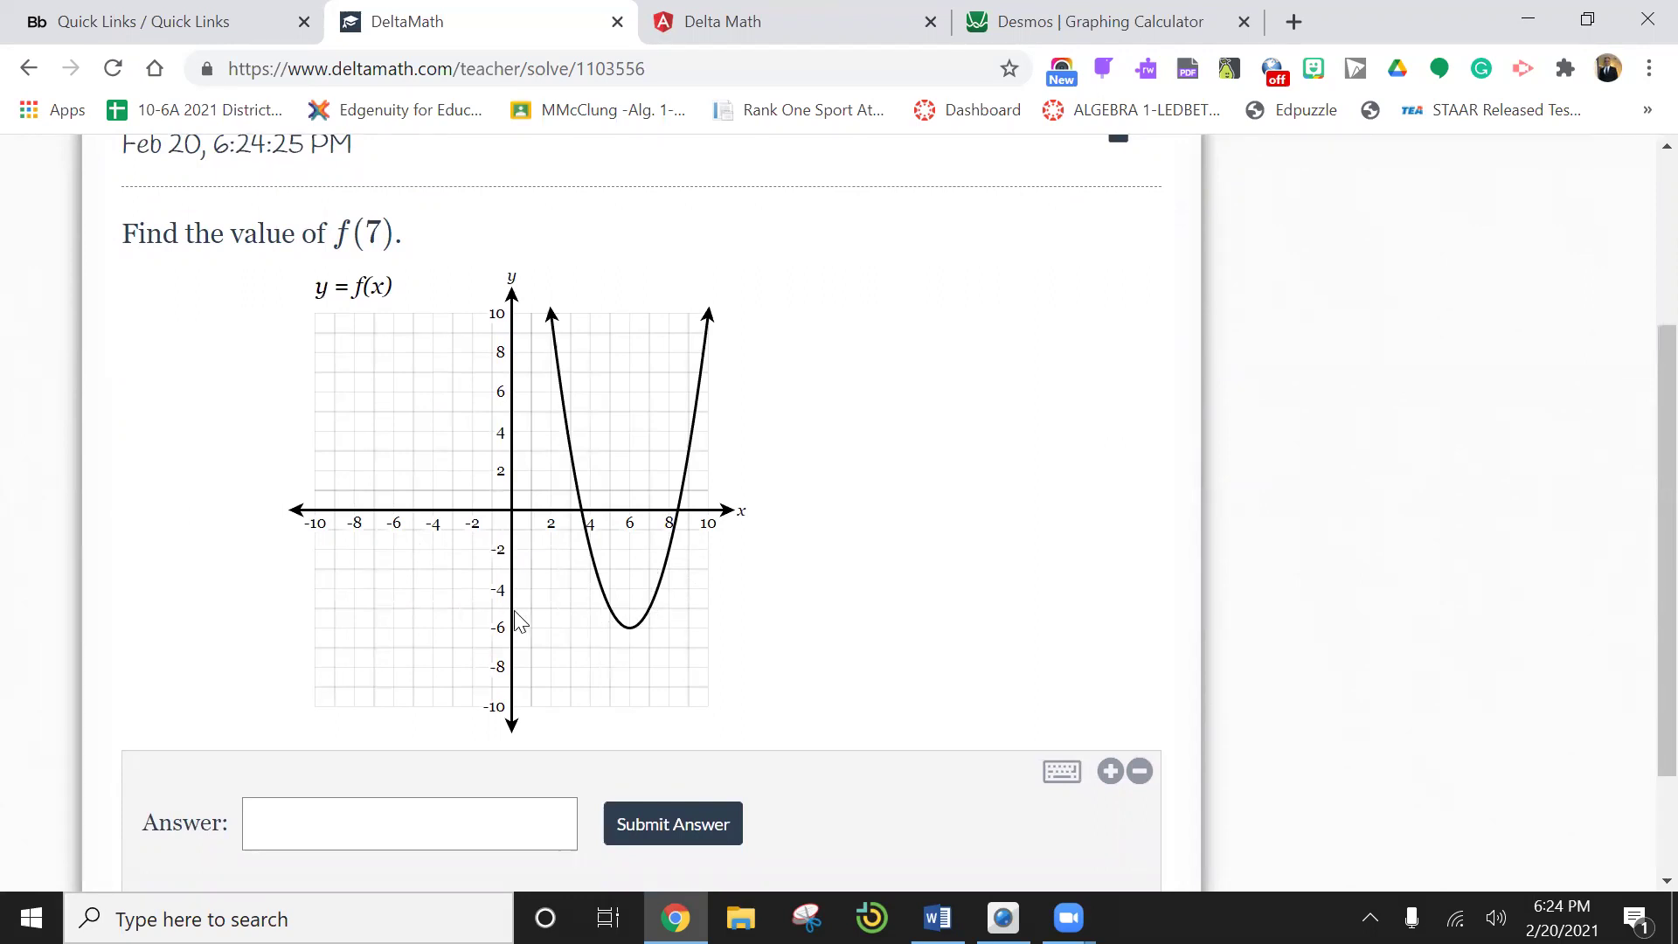
Submit −5 as the value of f(7), confirm it, and load the next problem
left_click(372, 825)
type("−5")
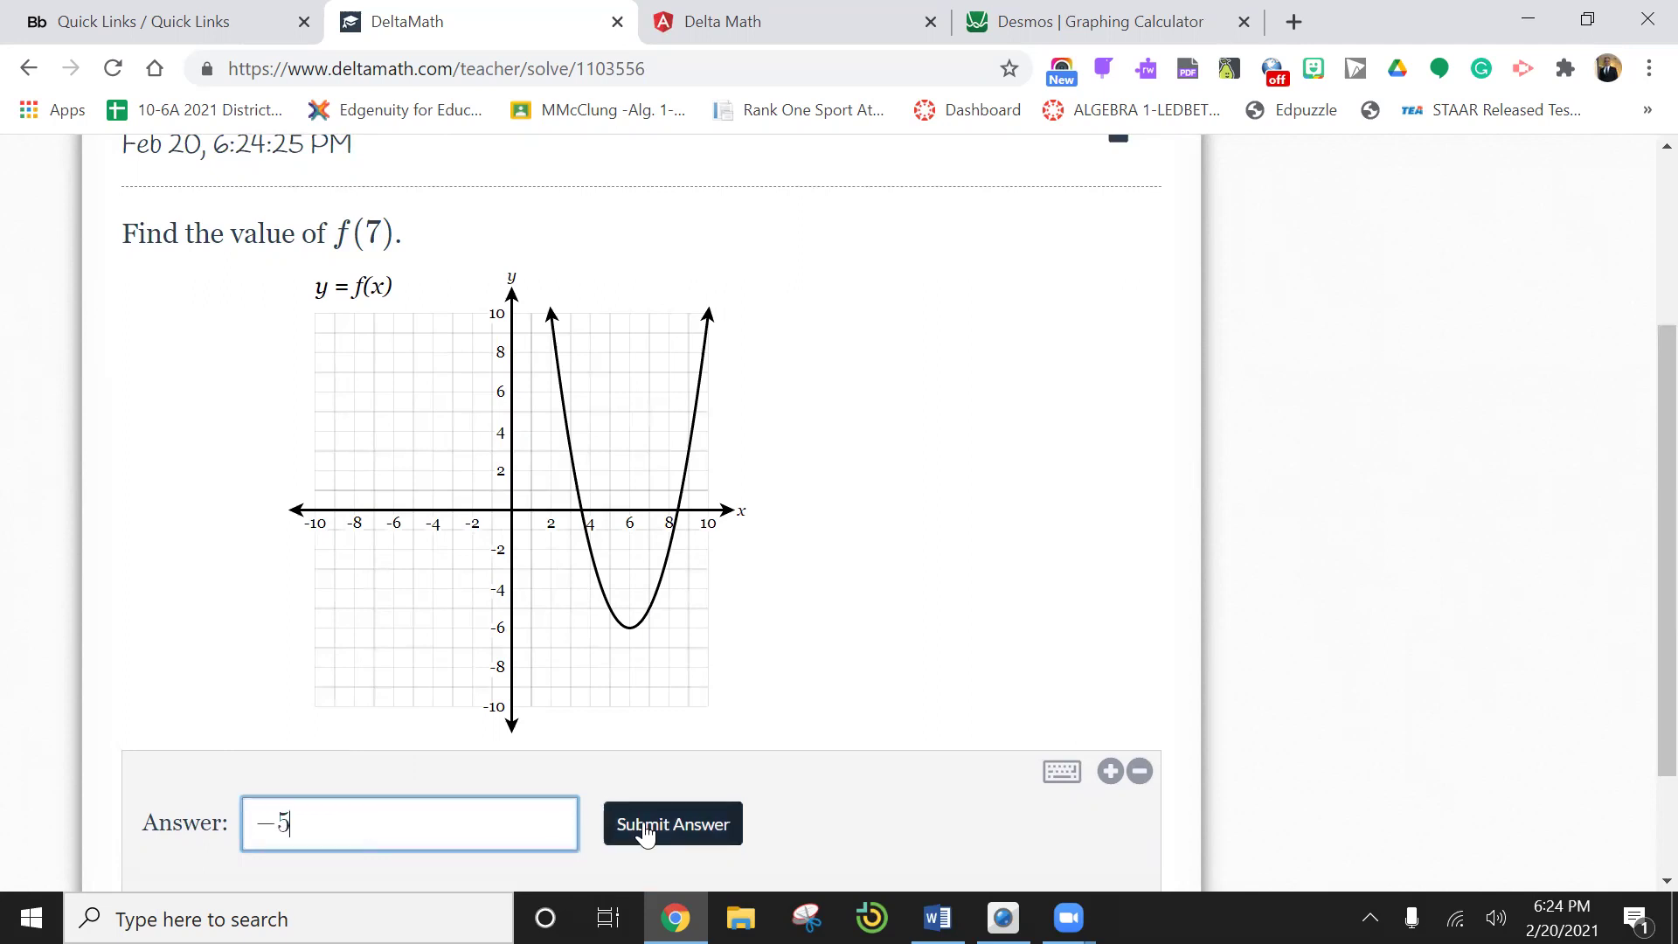
left_click(643, 823)
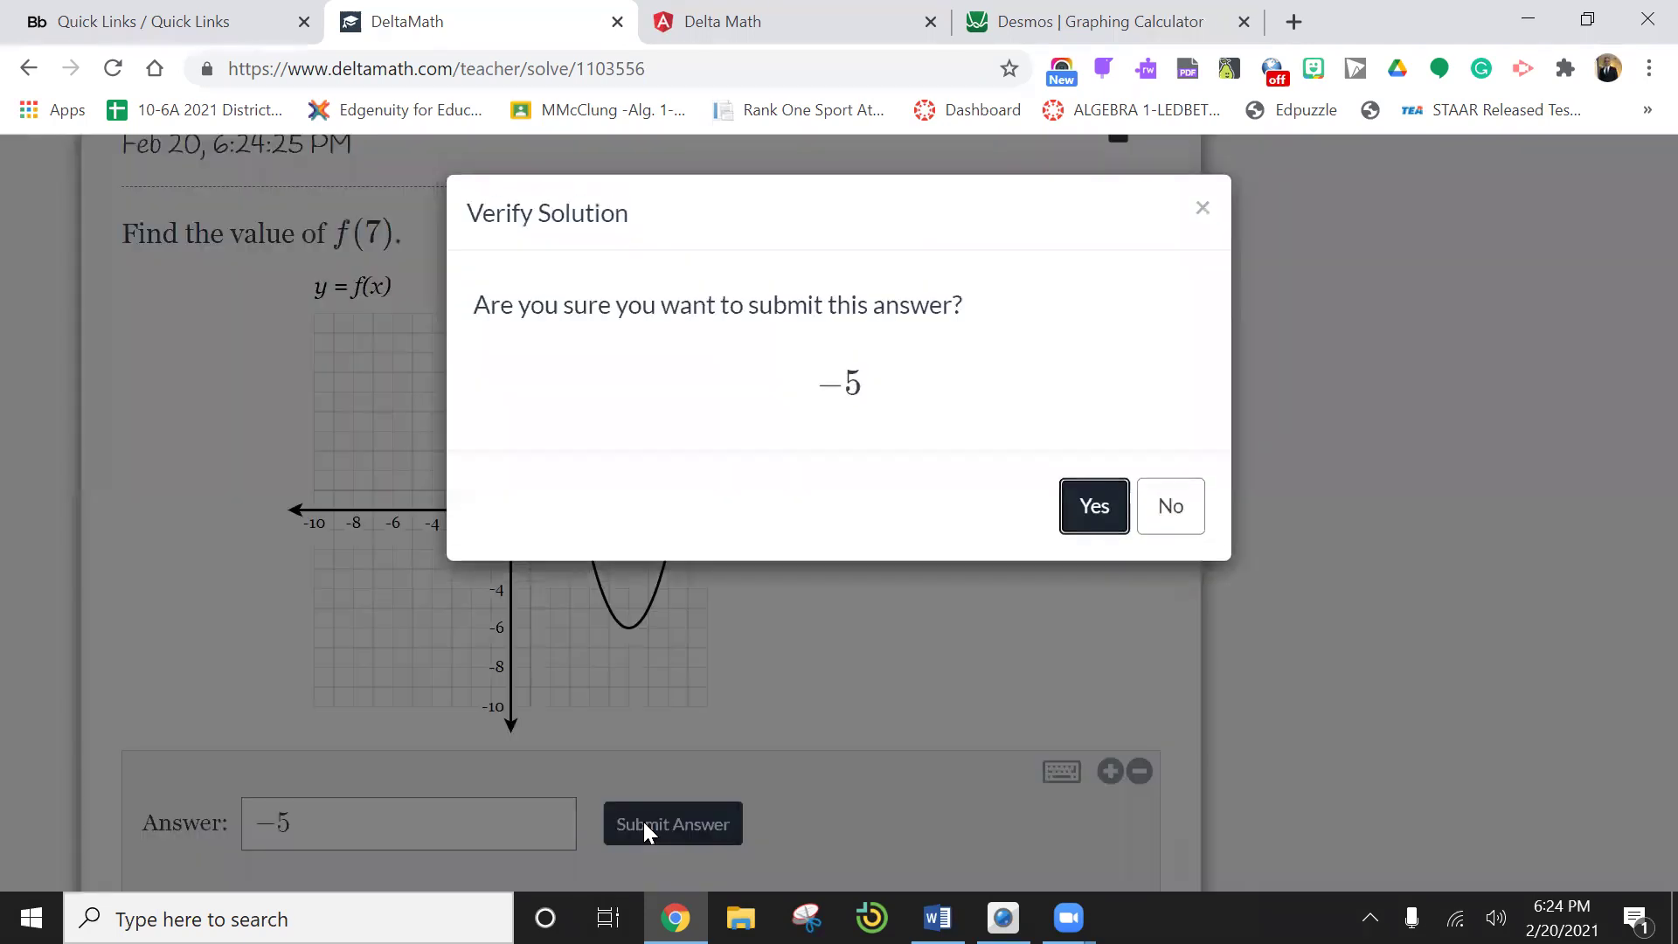
left_click(1090, 510)
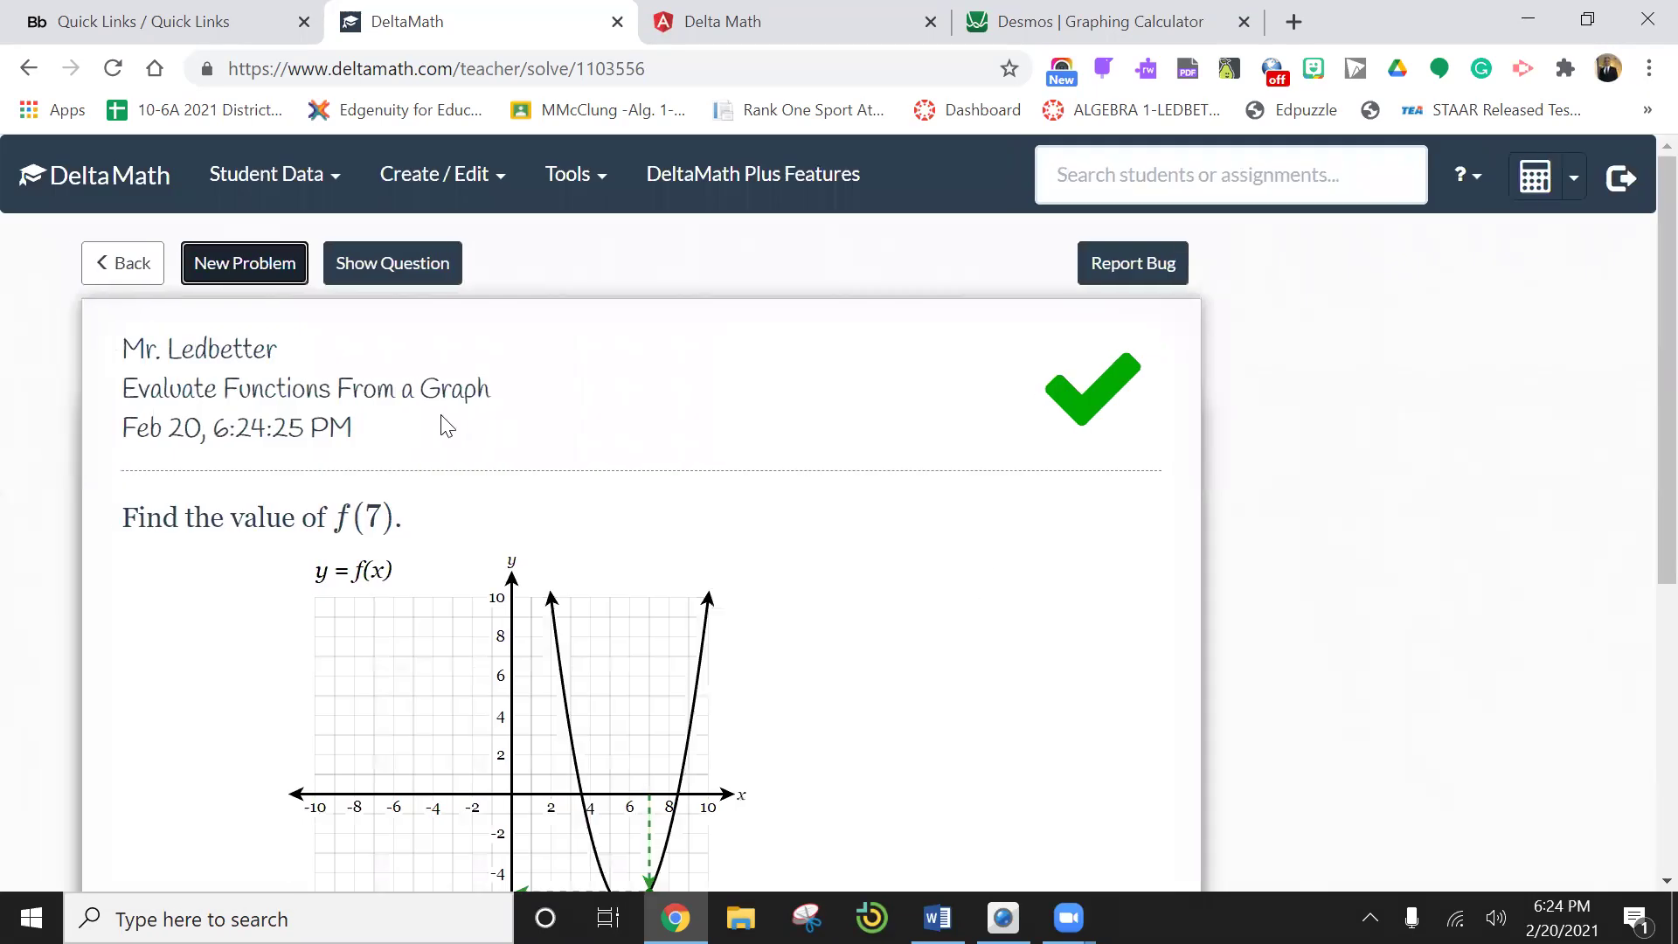
left_click(247, 268)
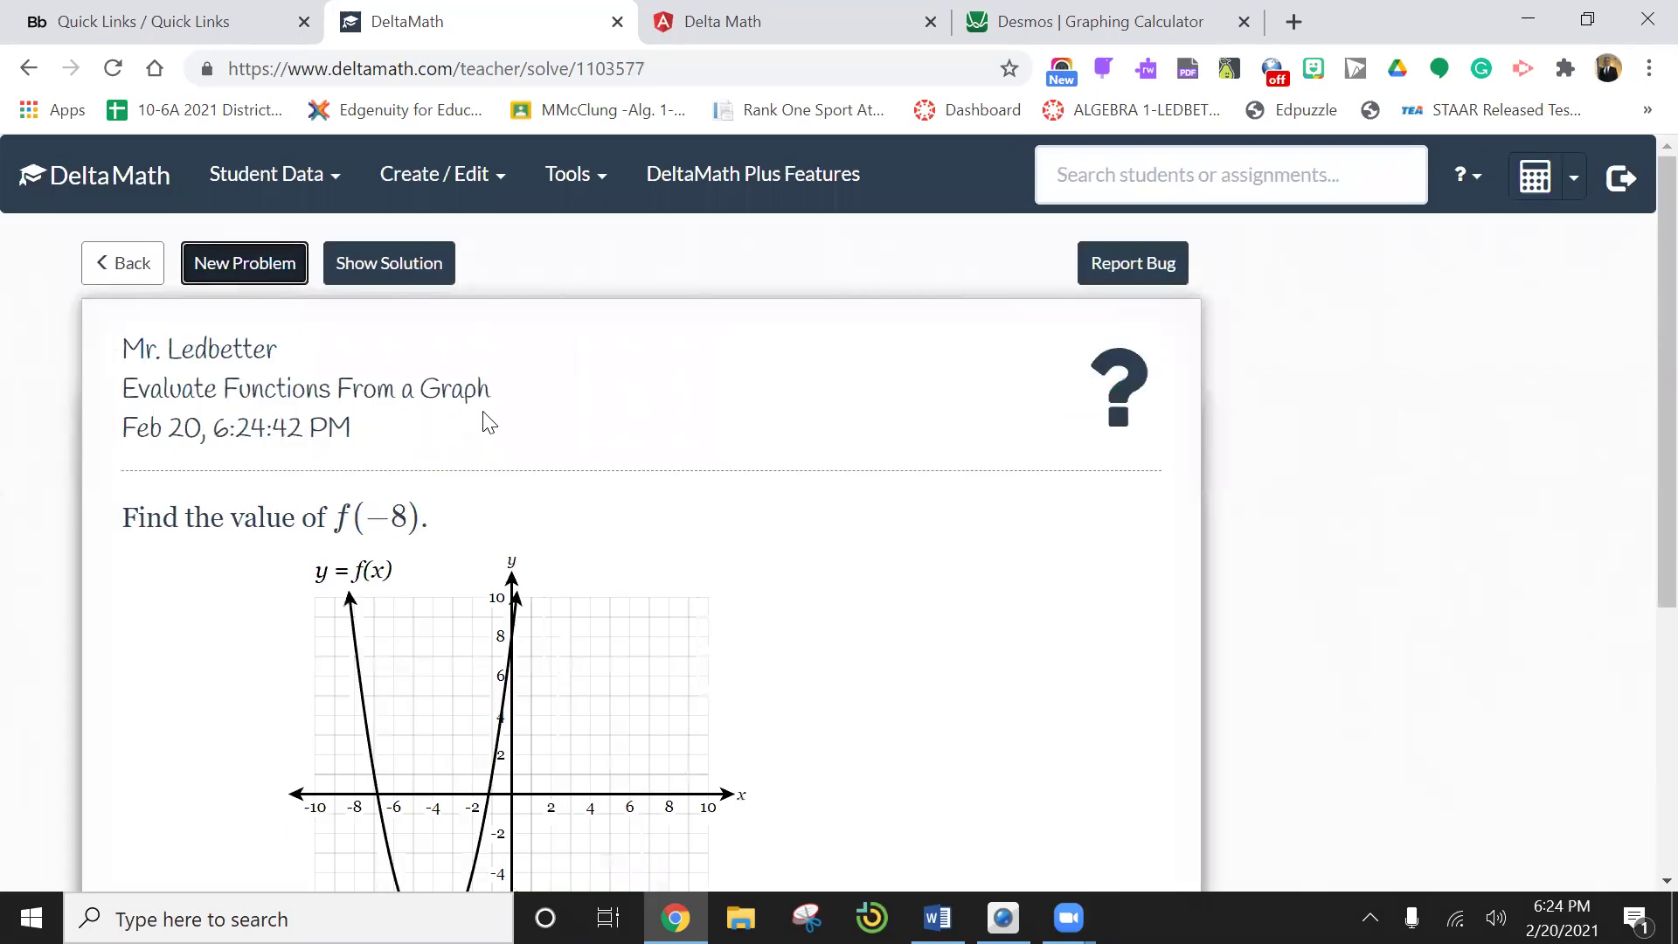
scroll(486, 419, "down", 1)
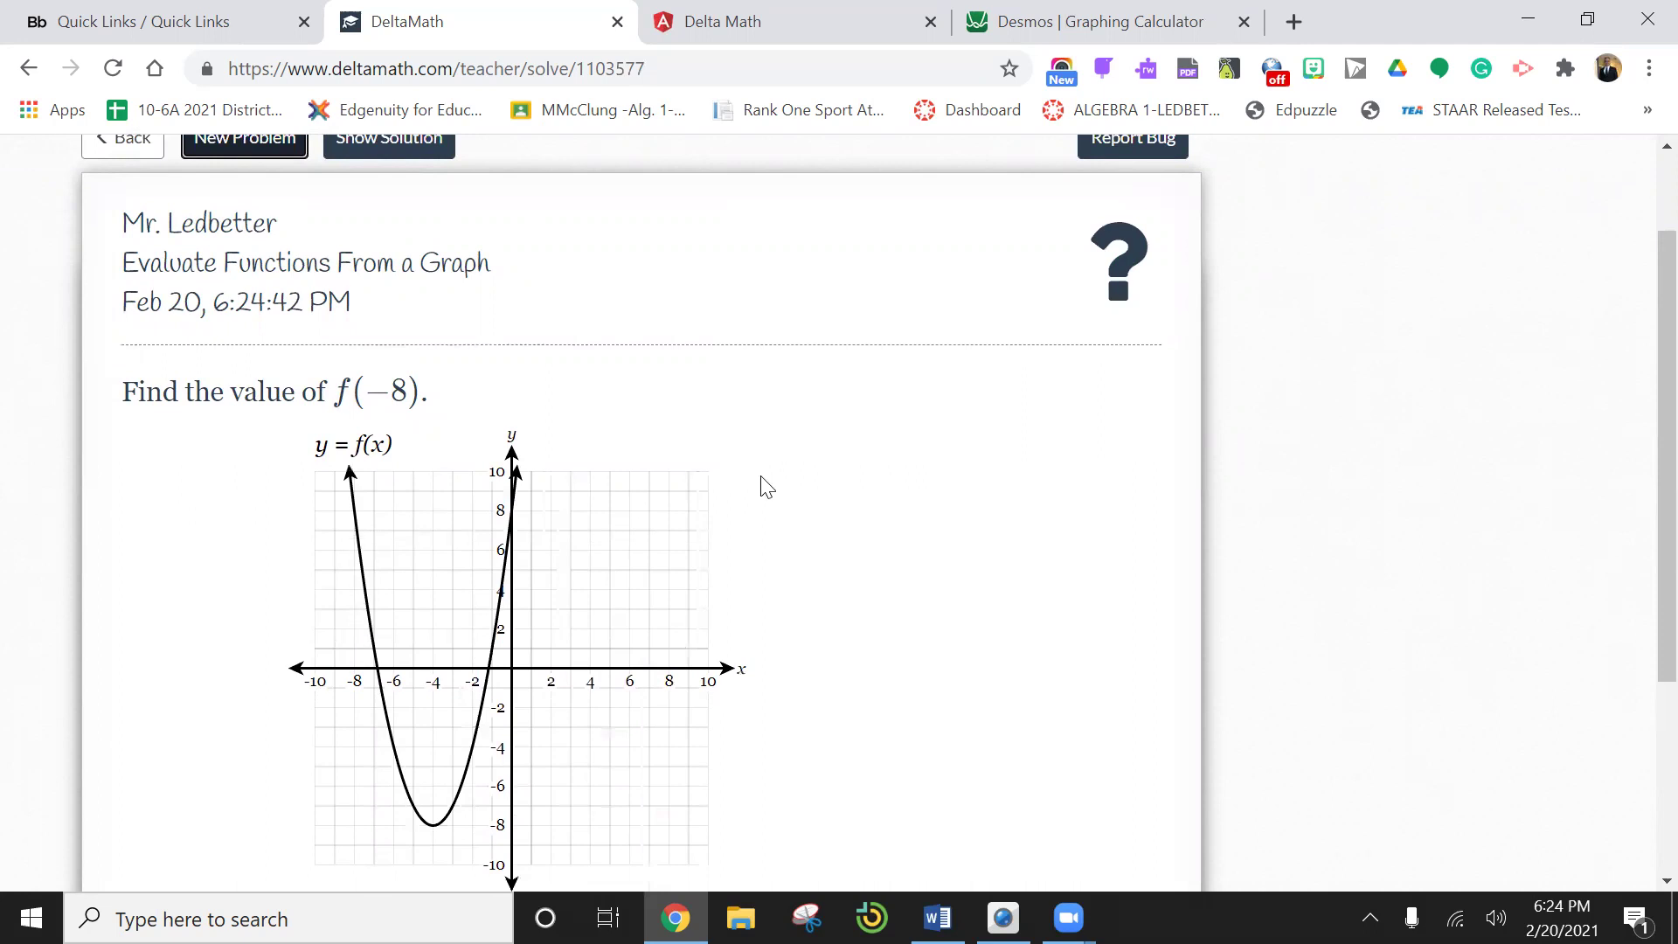
scroll(859, 555, "down", 3)
Submit and confirm 7 as the value of f(−8), which is marked incorrect
left_click(526, 687)
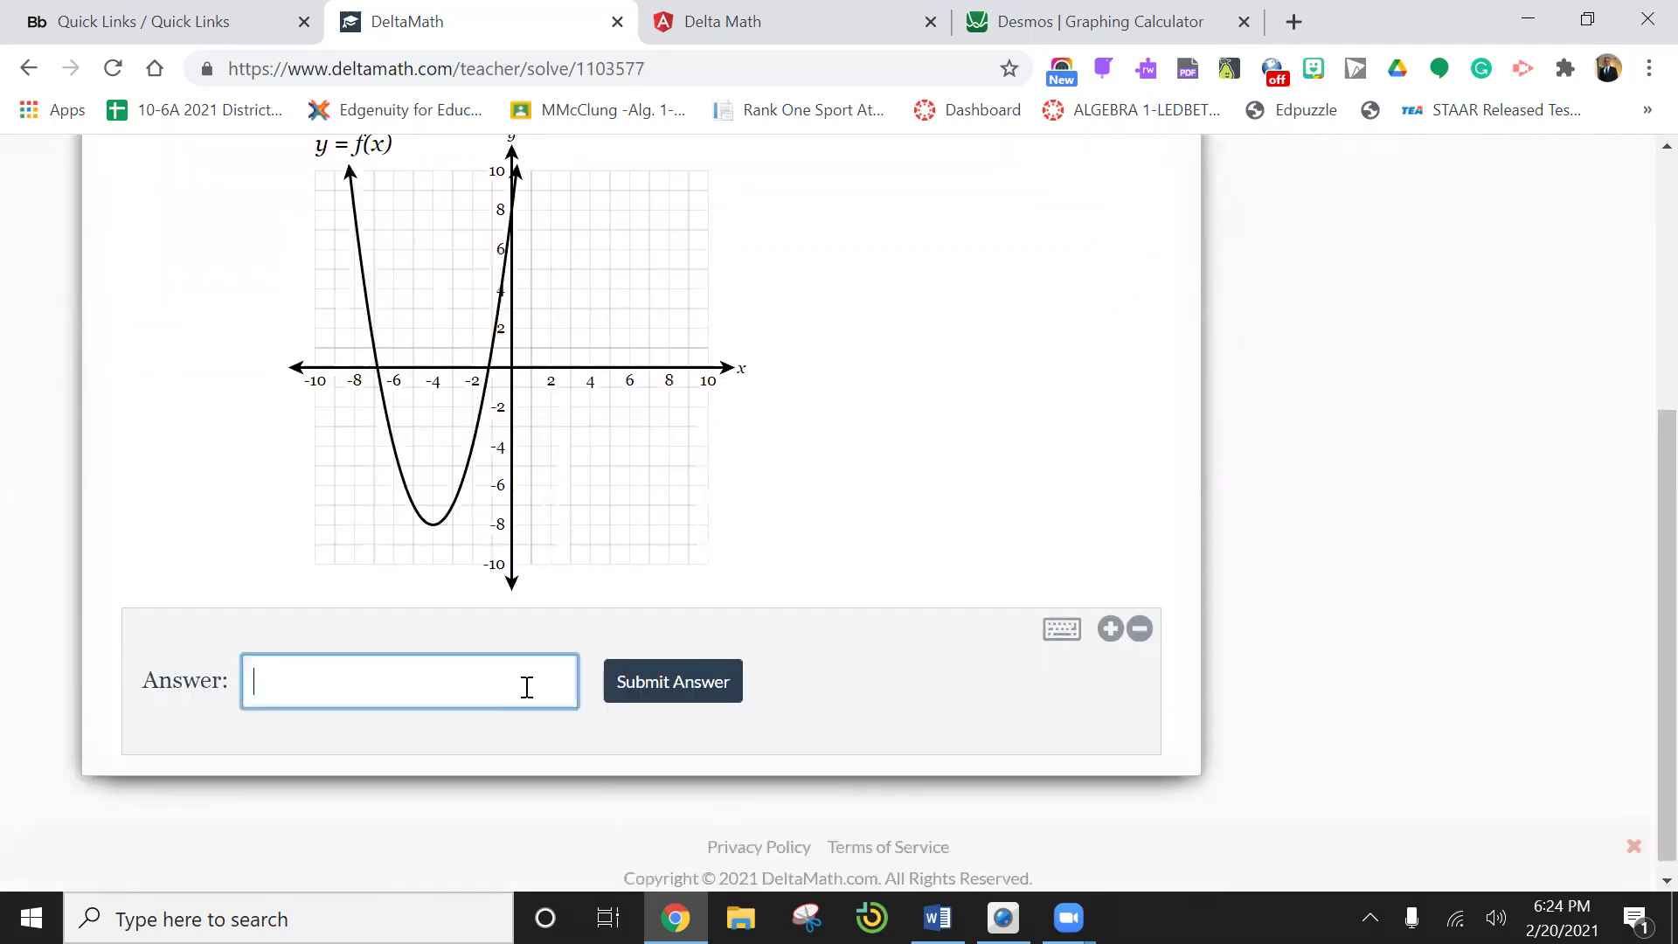
type("7")
left_click(693, 675)
left_click(1092, 512)
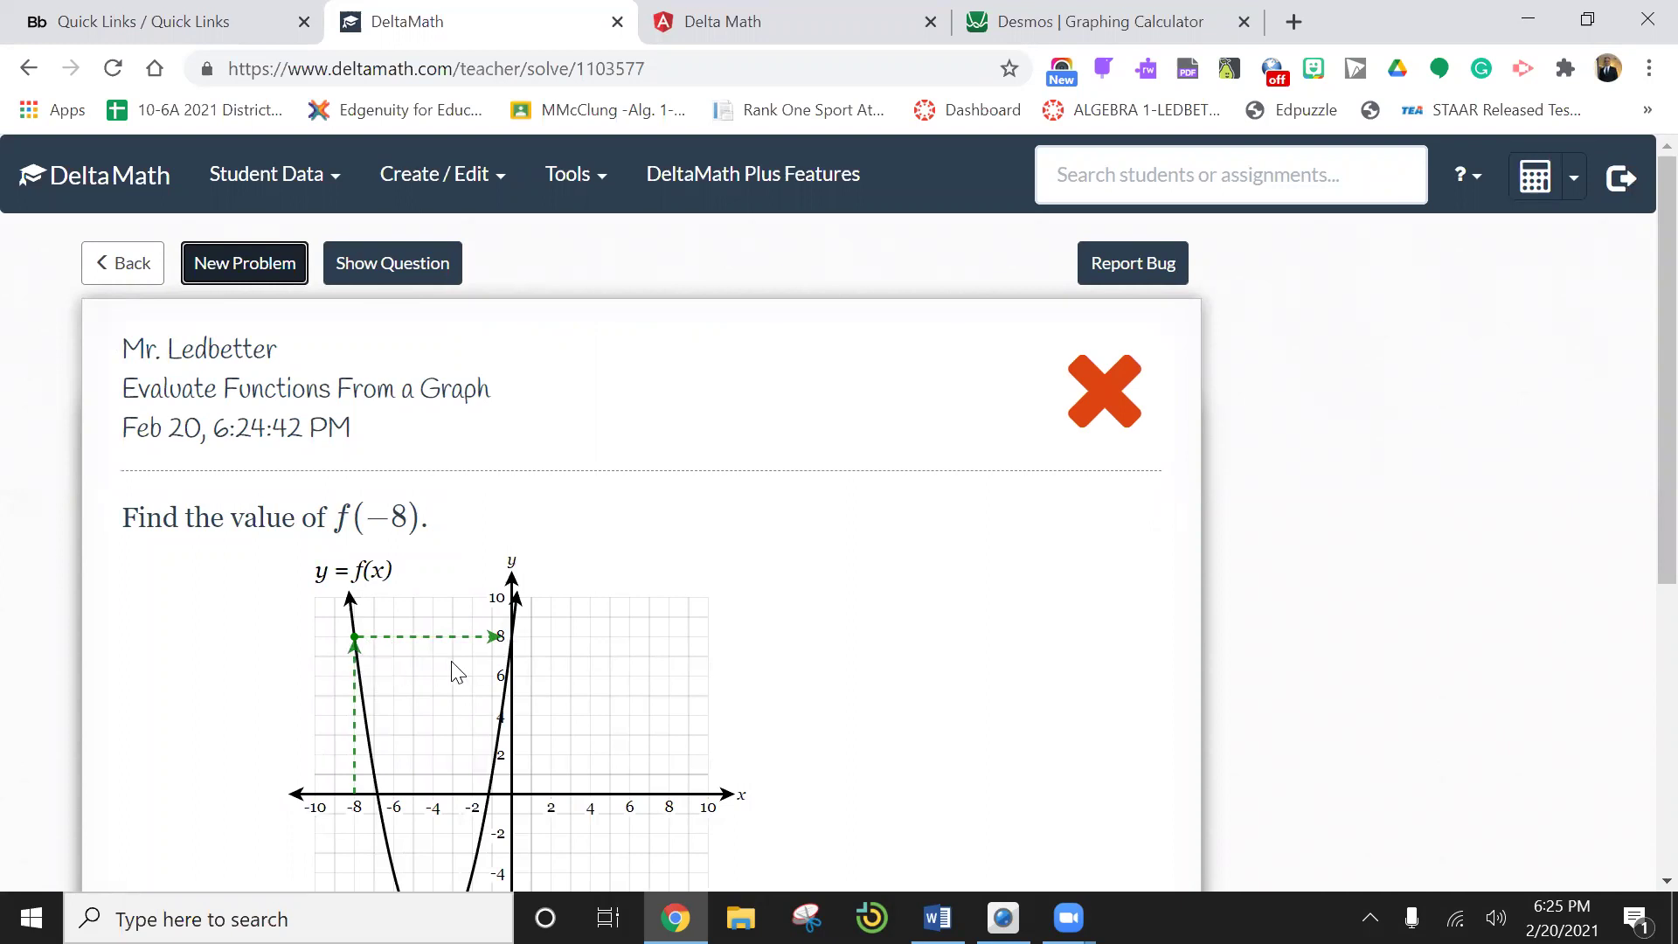
Load the f(−5) V-graph problem, submit and confirm −2, then request another problem
left_click(274, 267)
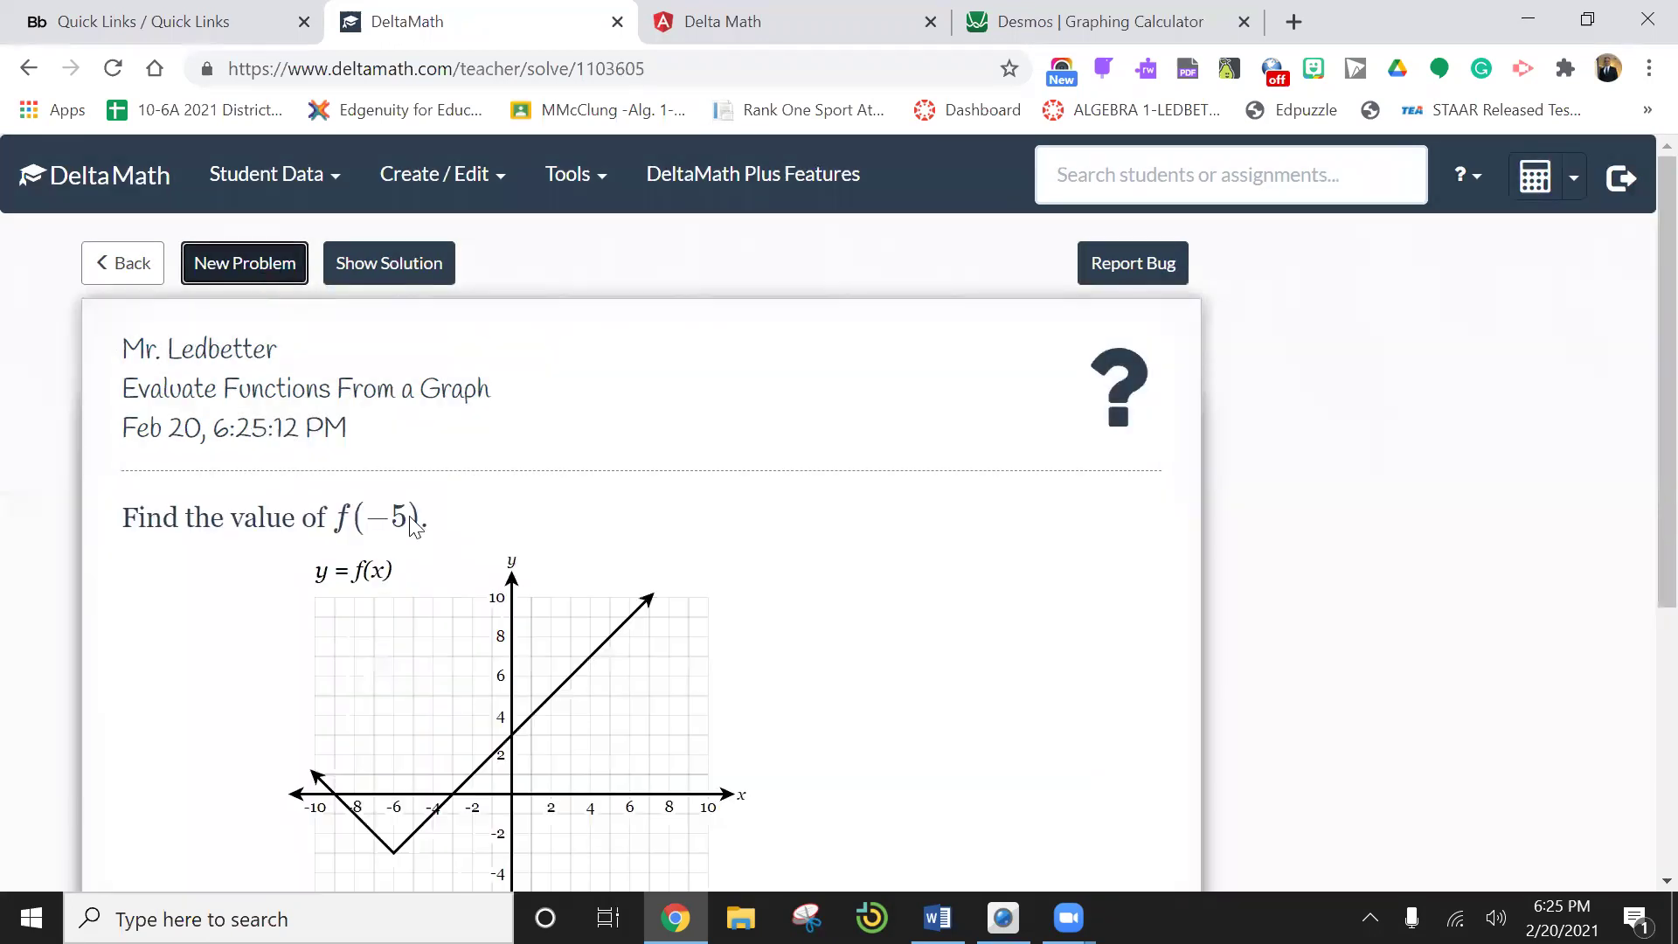
scroll(400, 497, "down", 2)
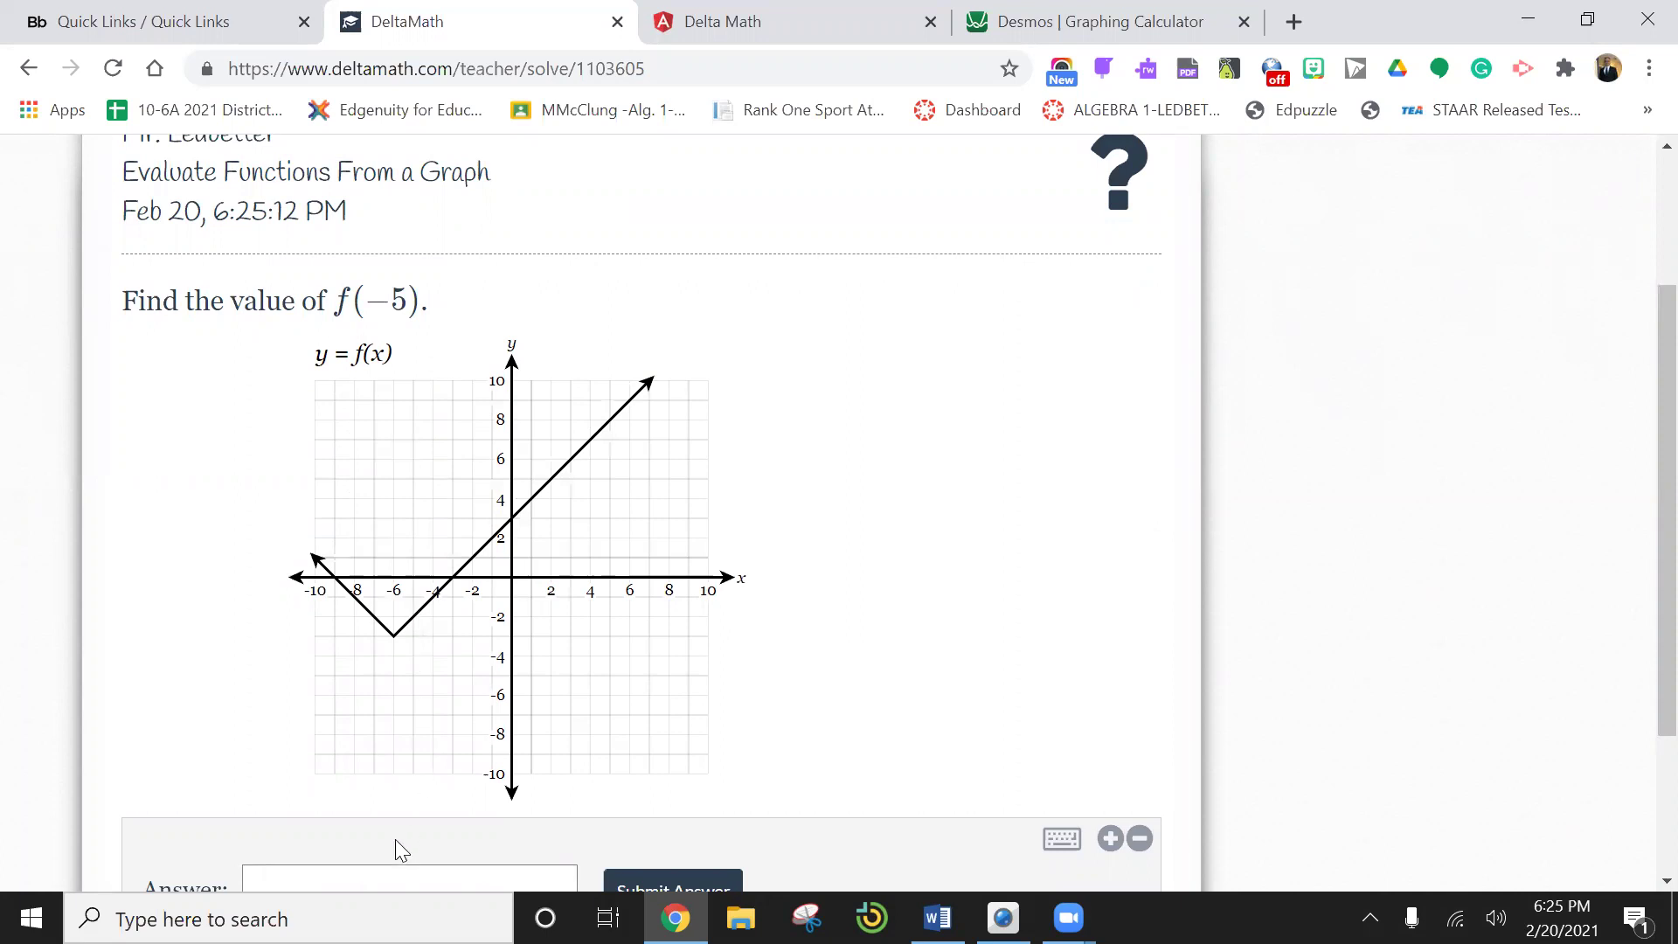
scroll(396, 849, "down", 2)
left_click(331, 663)
type("−2")
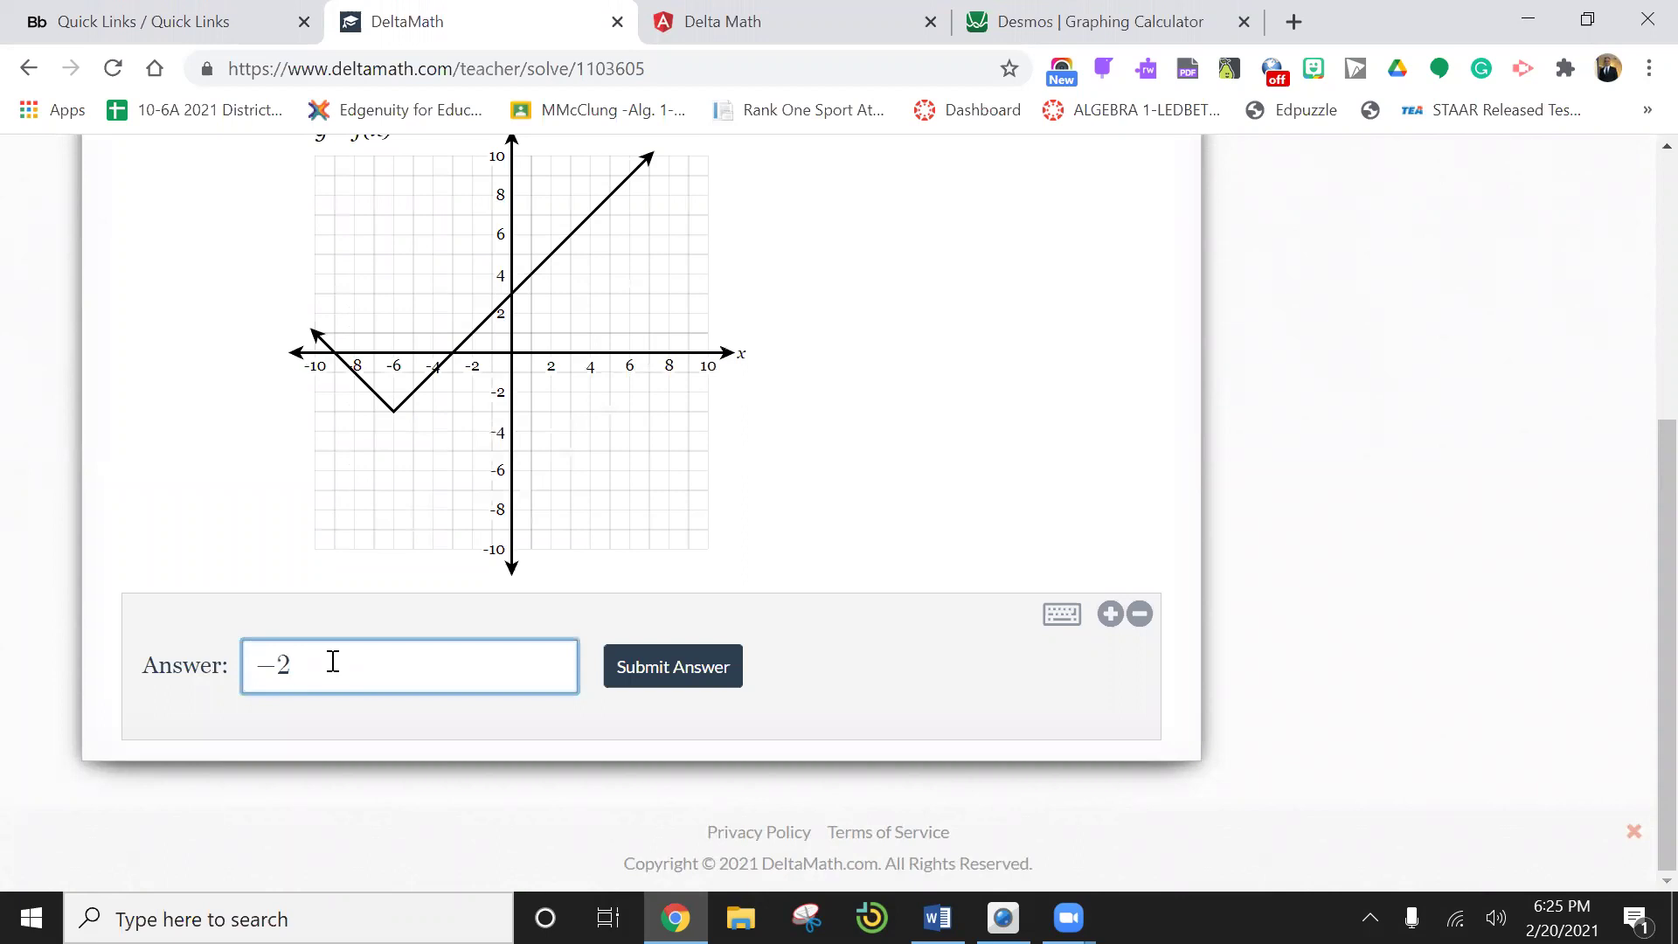
left_click(651, 677)
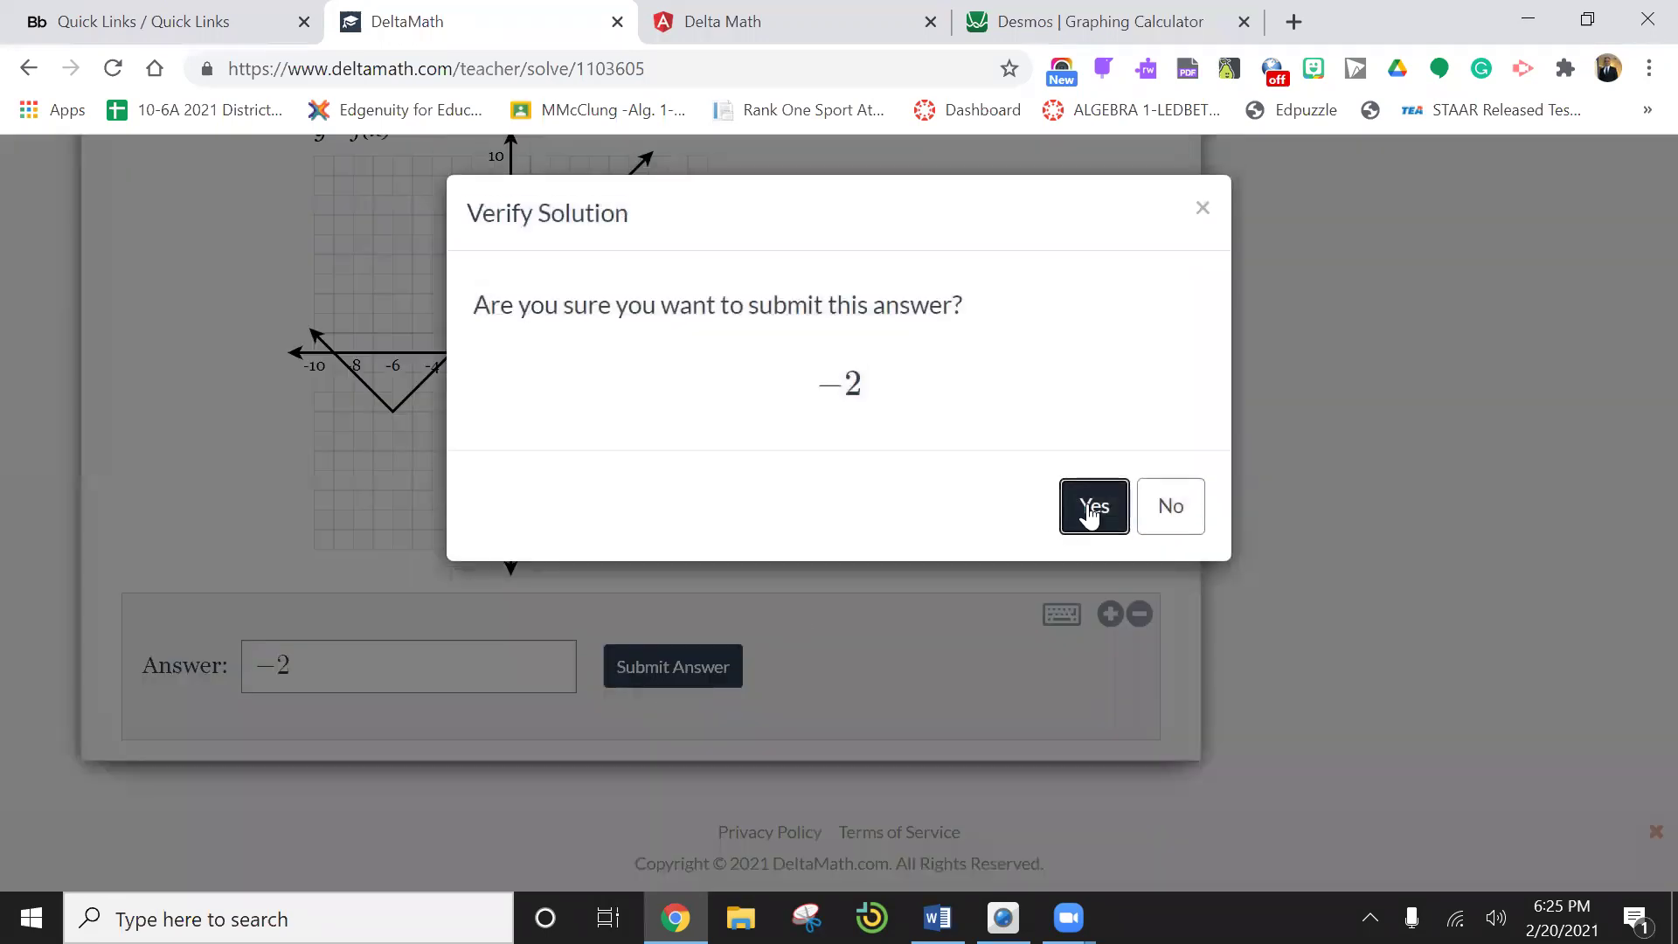
left_click(1091, 510)
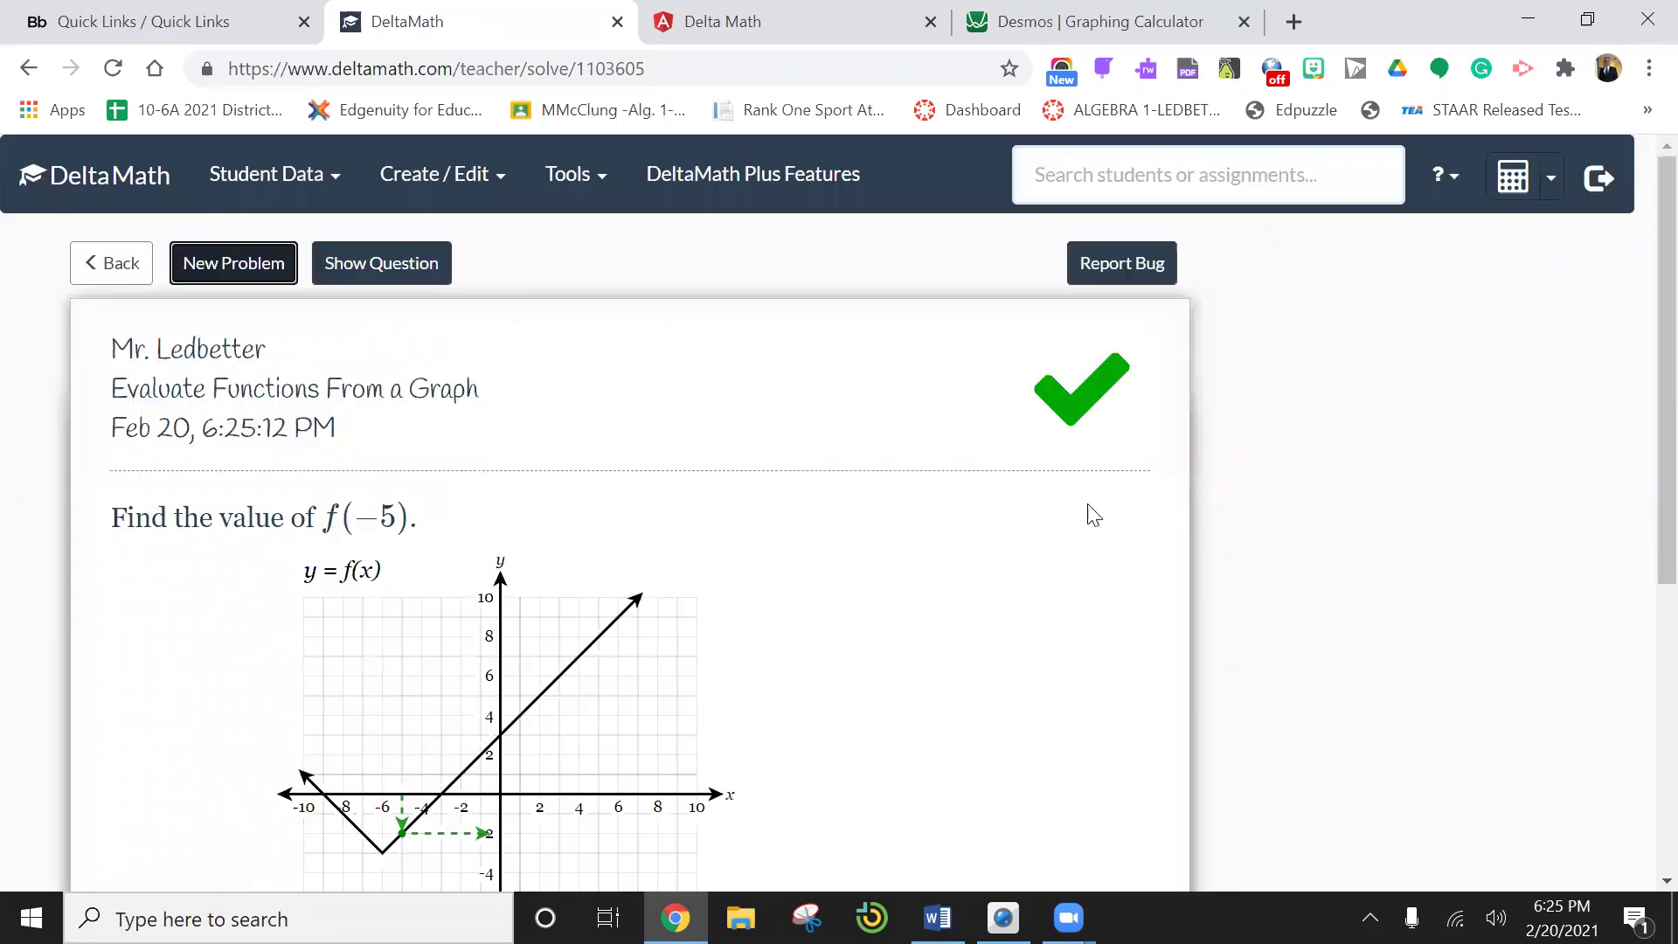
left_click(270, 279)
Skip through nine new problems until the f(−2) upward-parabola problem appears
left_click(268, 269)
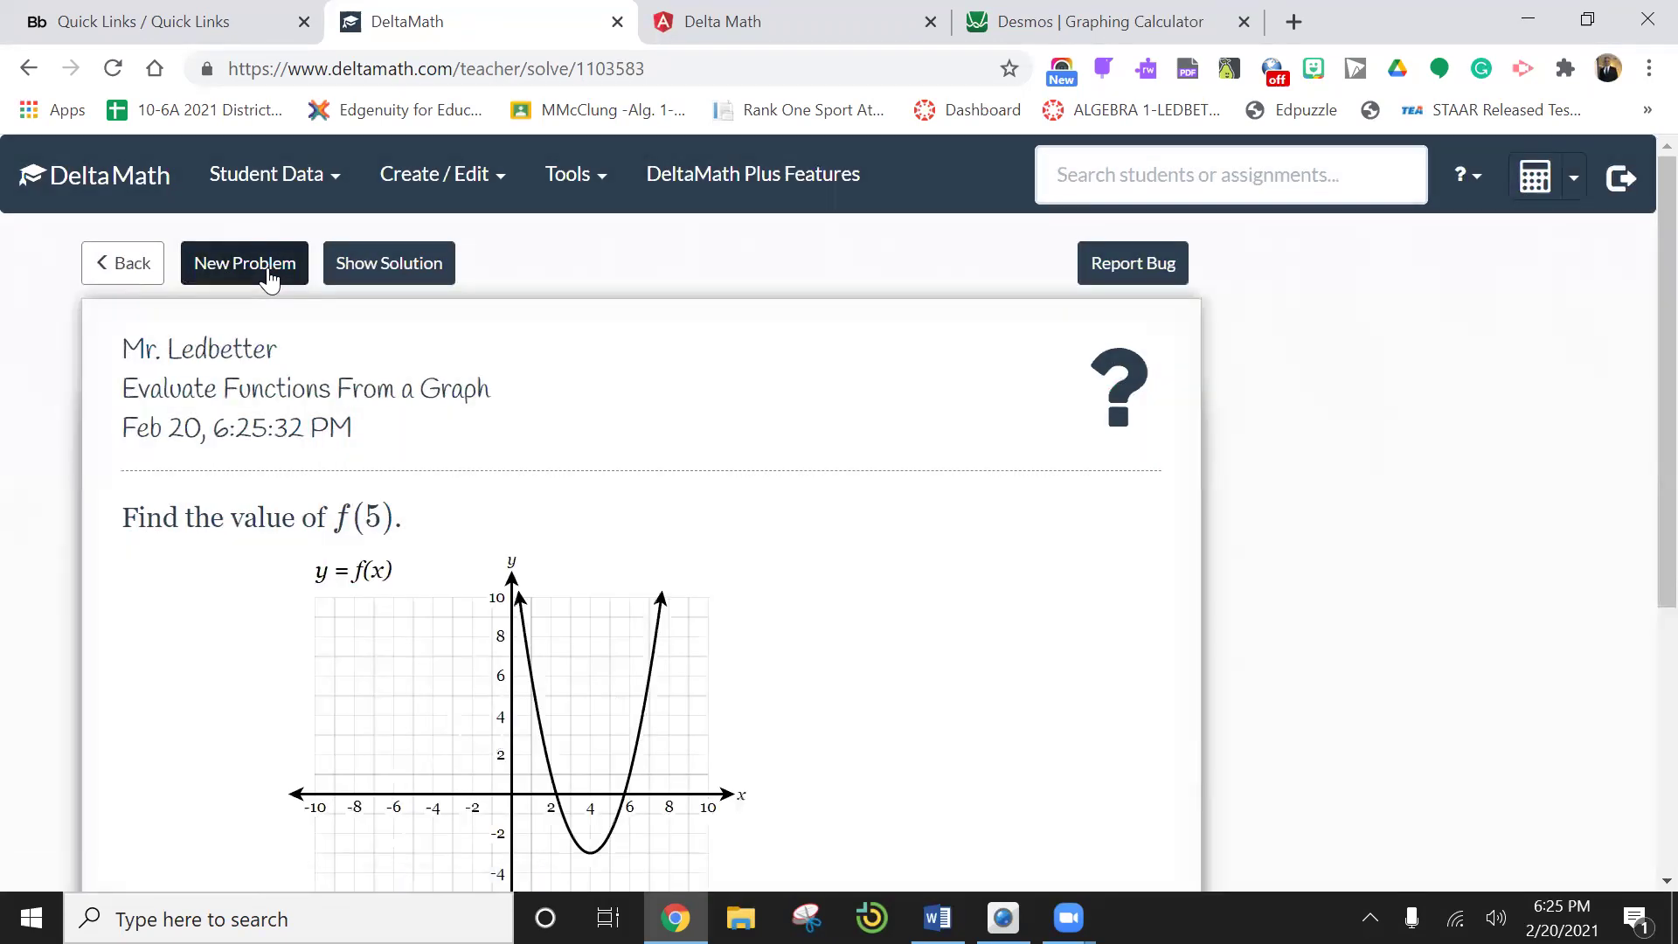
left_click(270, 280)
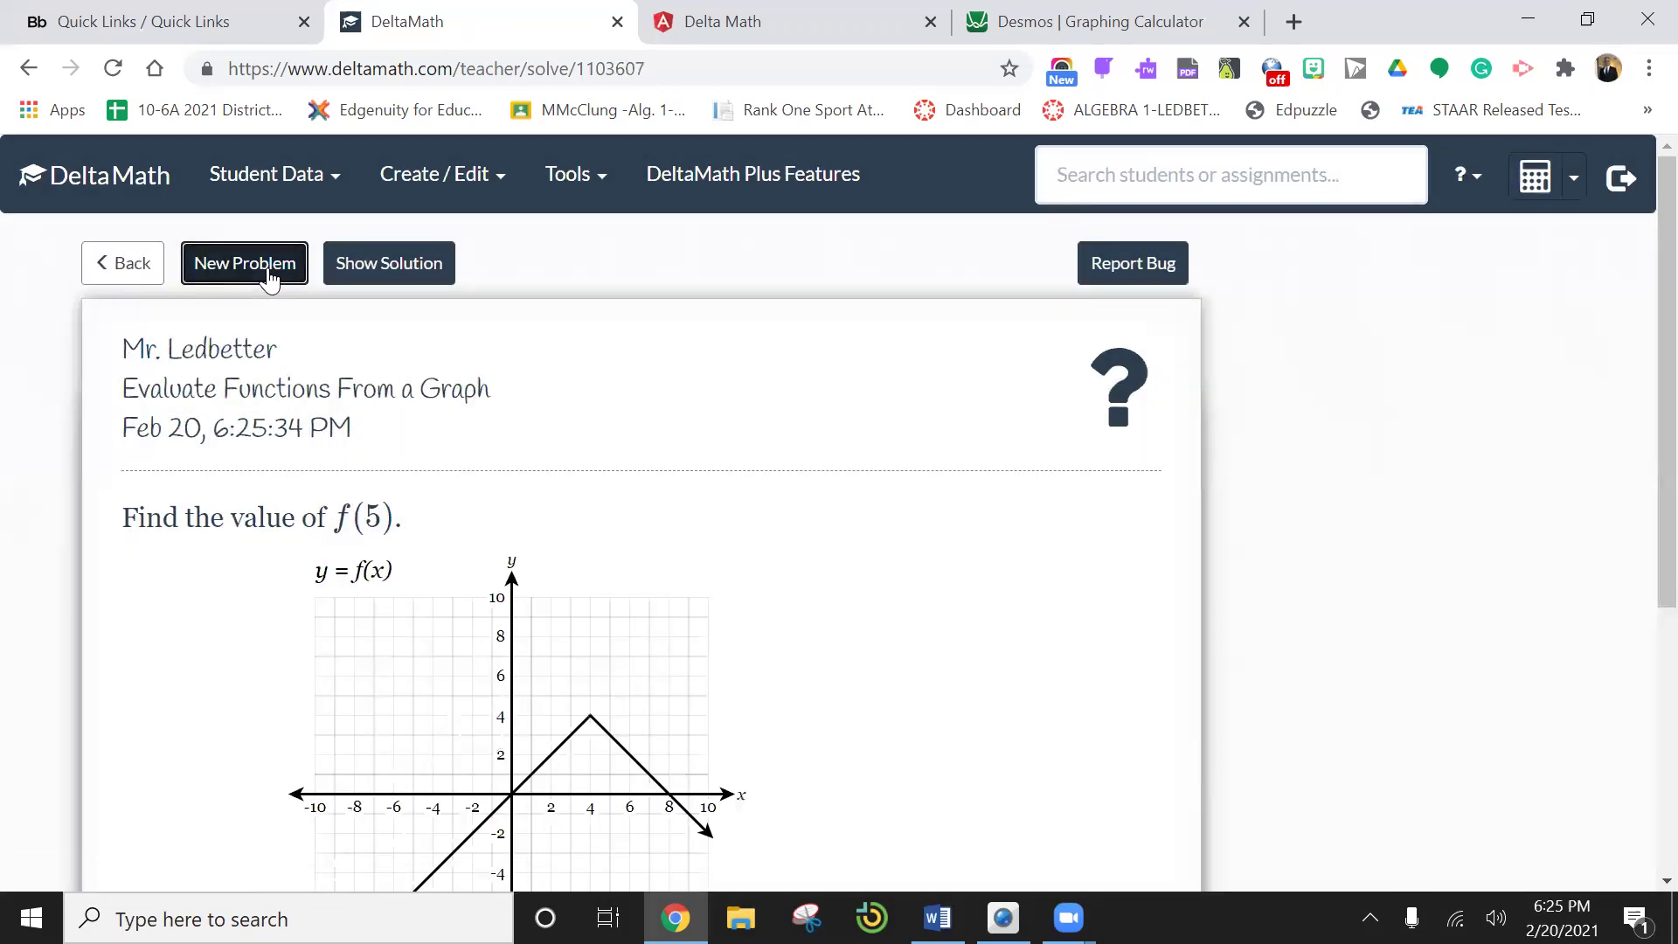
left_click(268, 280)
left_click(269, 279)
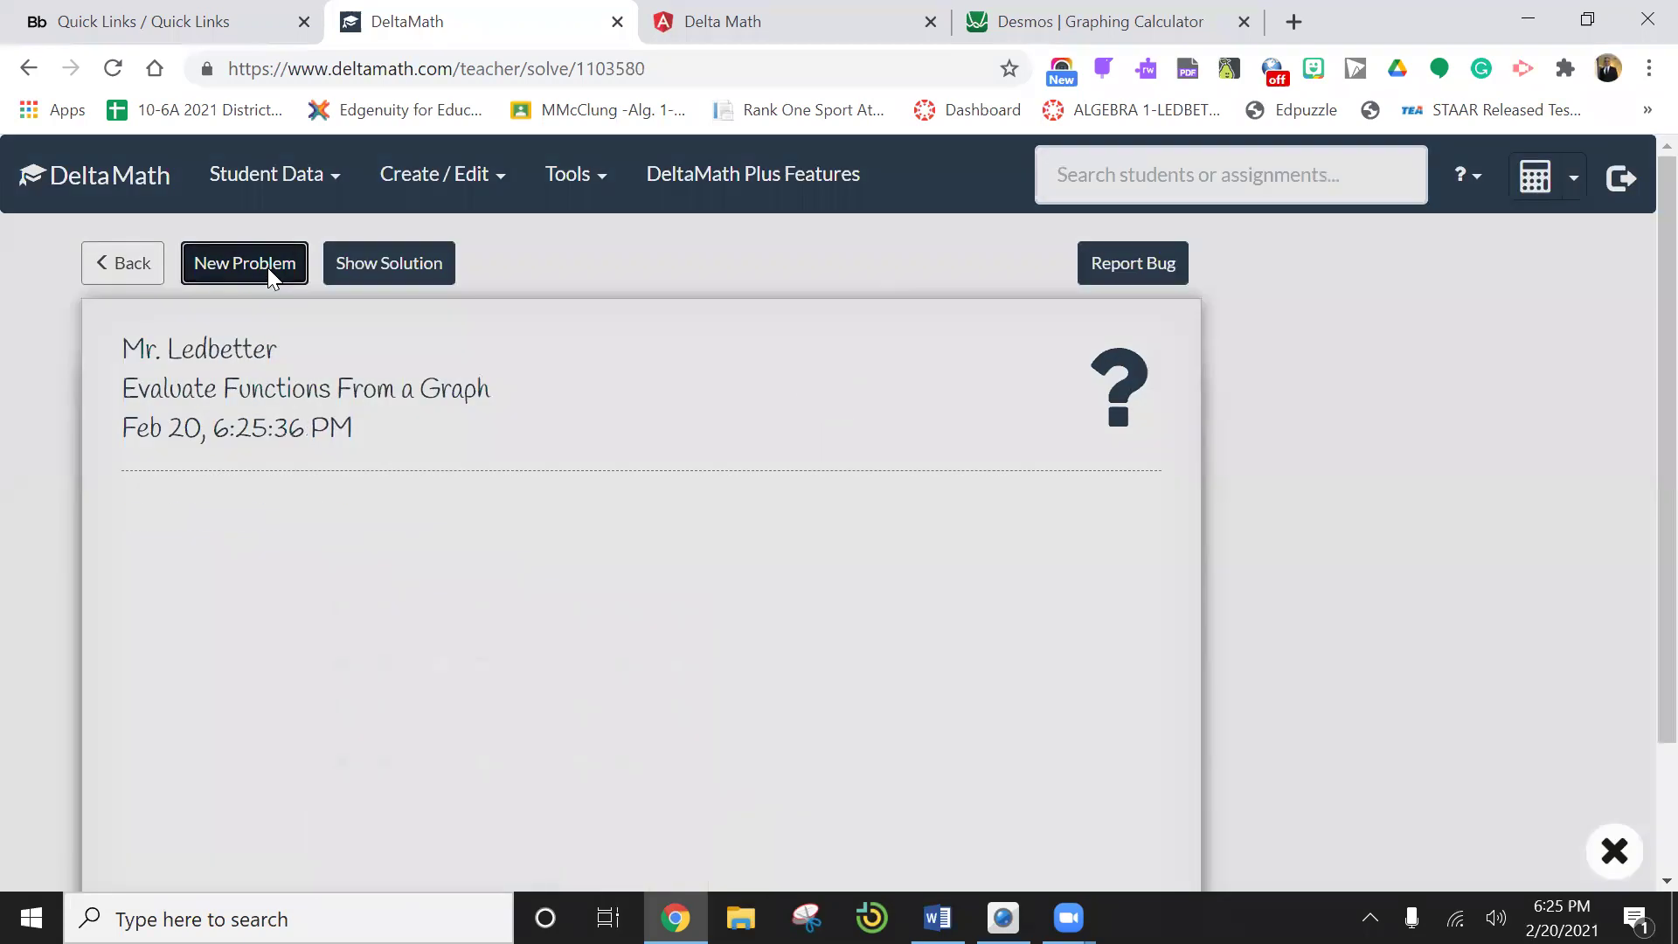
left_click(270, 278)
left_click(268, 279)
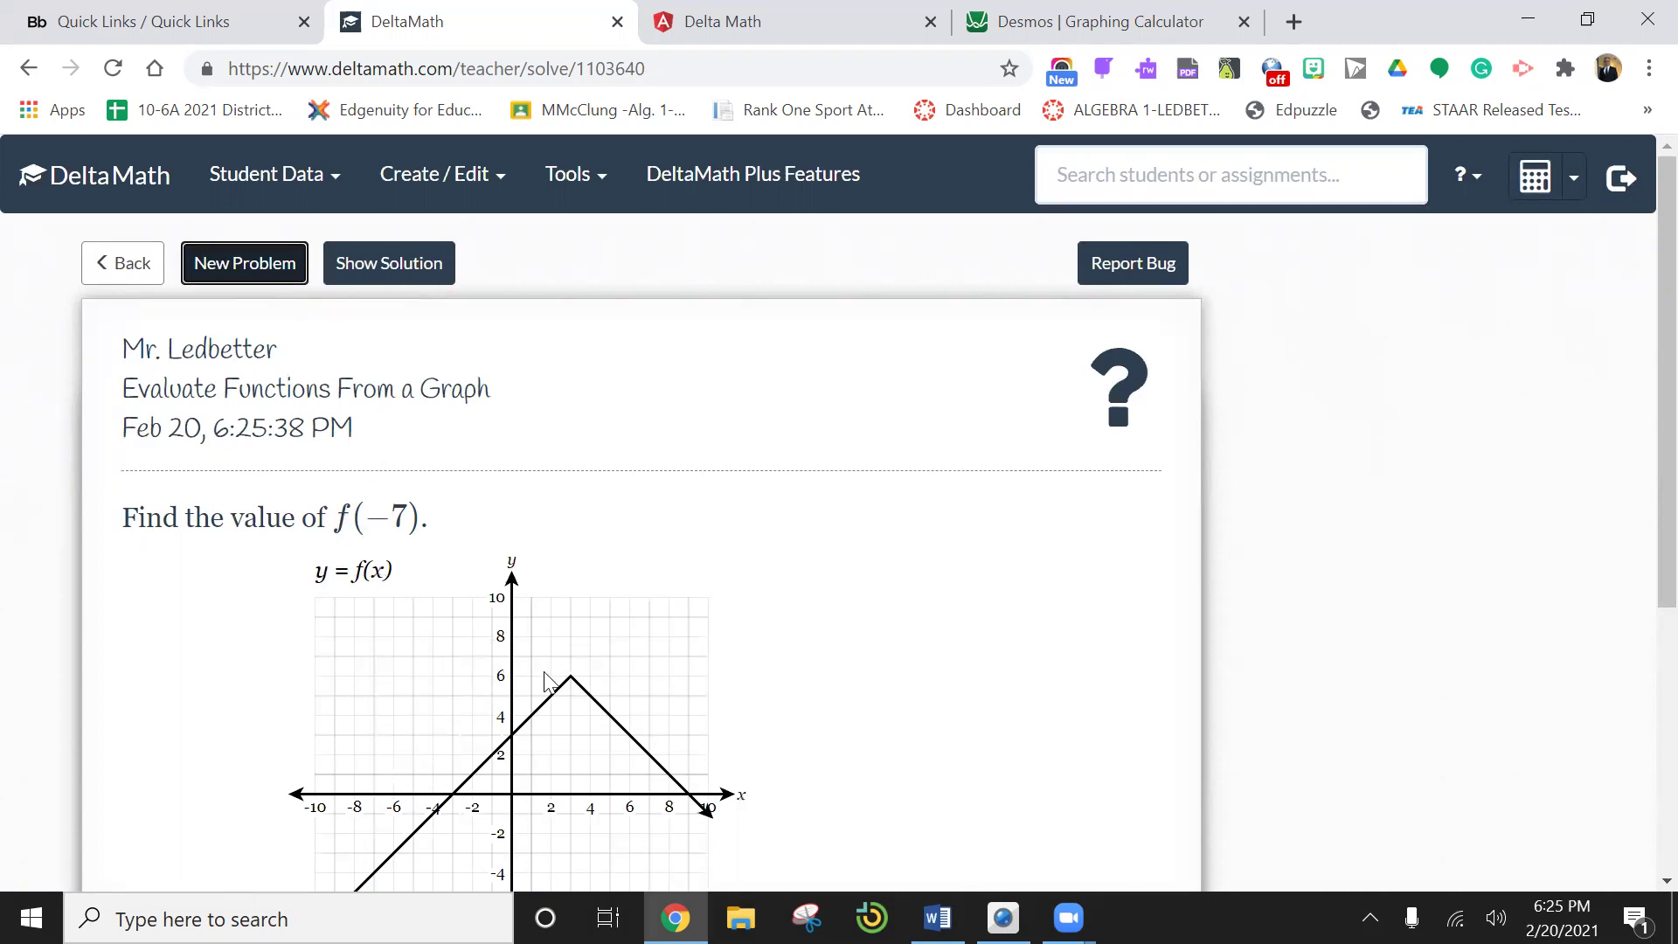
left_click(261, 258)
left_click(262, 263)
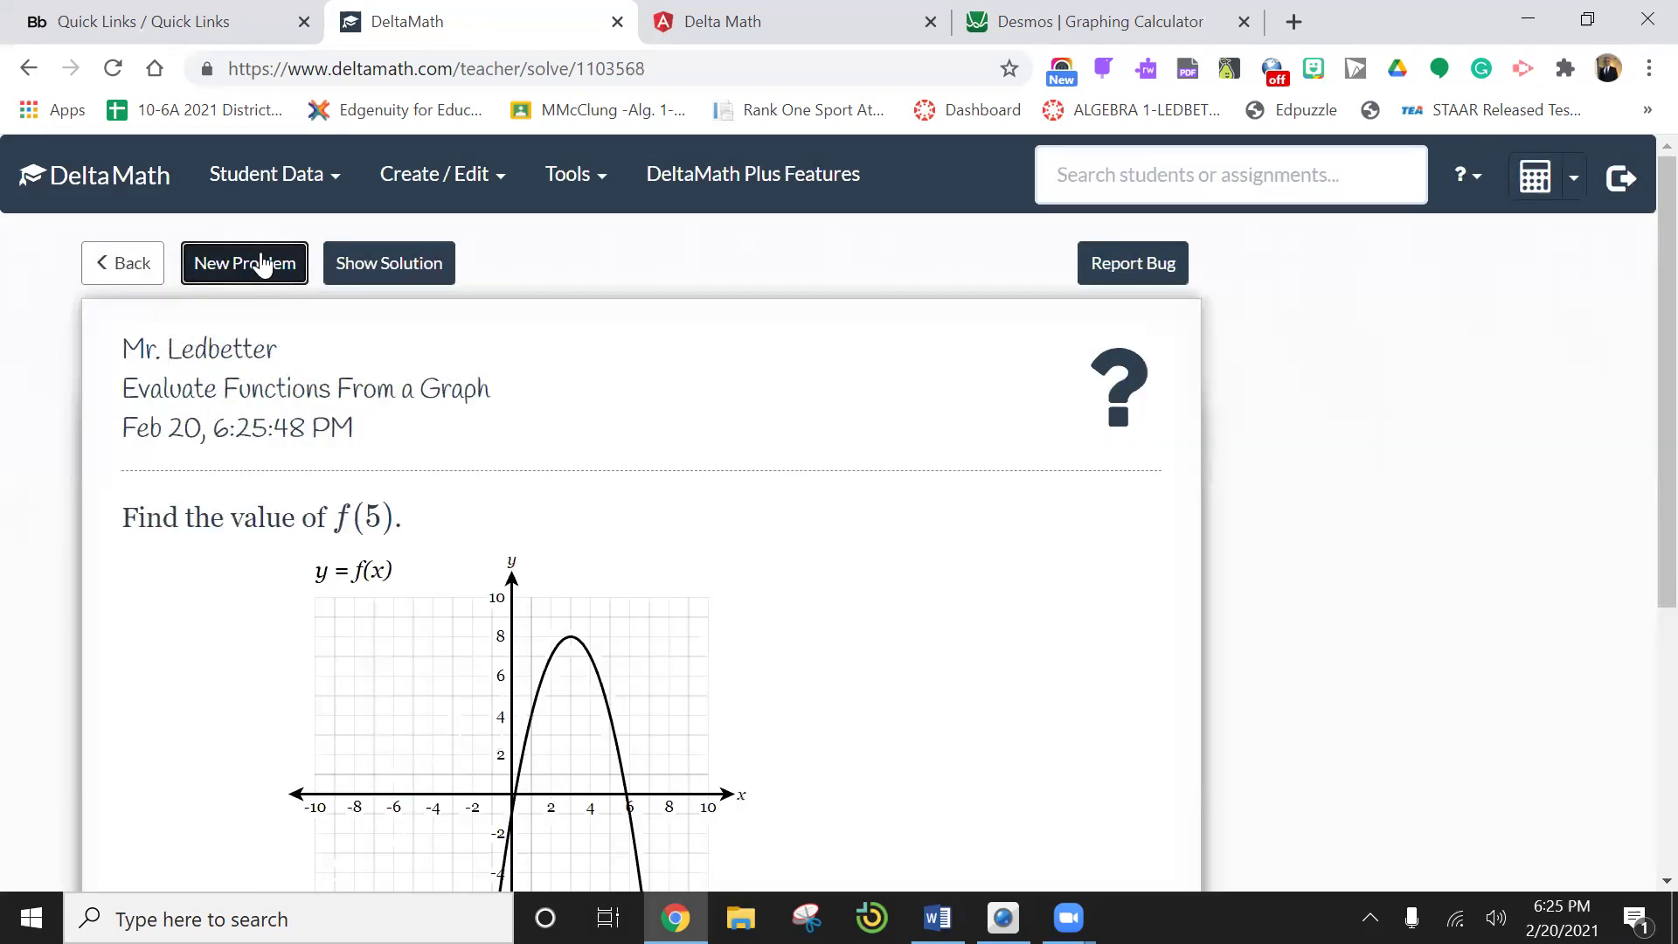
left_click(261, 263)
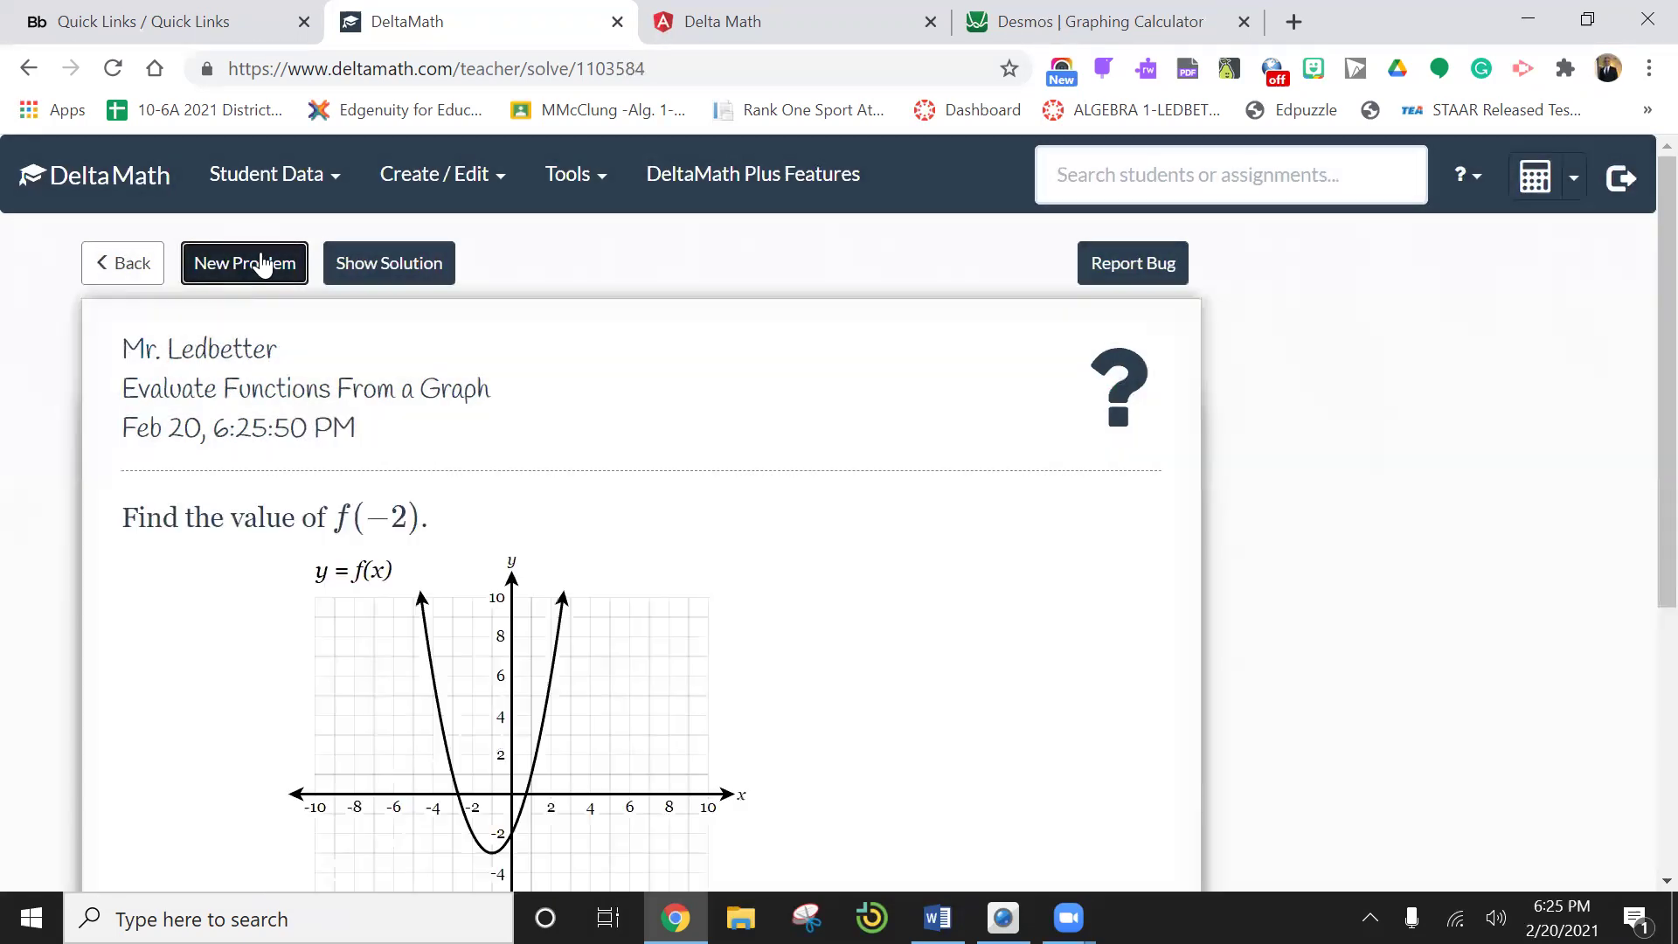